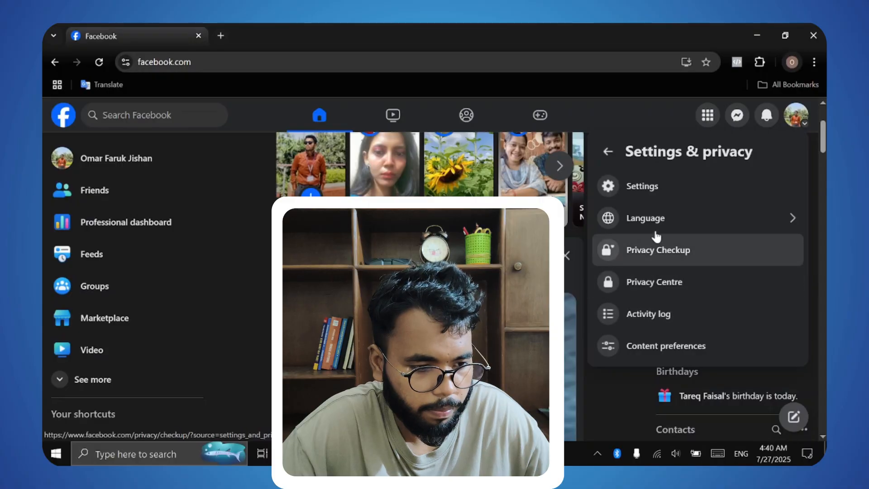
Step: Go to Settings and open Payments > Payouts for the personal account
{"action": "left_click", "coordinate": [609, 186]}
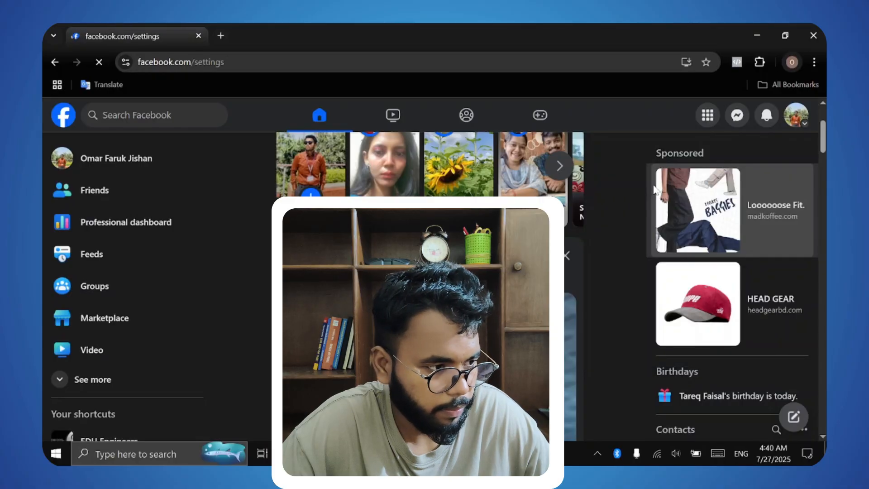
{"action": "scroll", "coordinate": [165, 375], "scroll_direction": "down", "scroll_amount": 9}
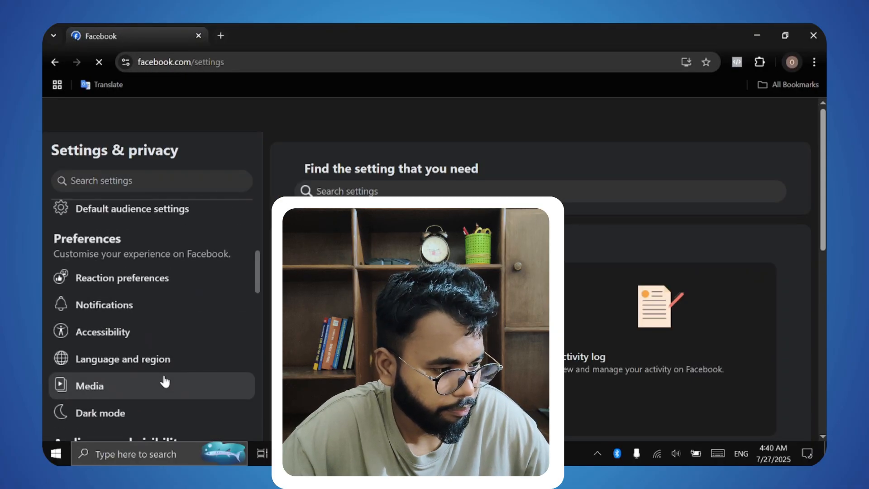
{"action": "scroll", "coordinate": [167, 377], "scroll_direction": "down", "scroll_amount": 5}
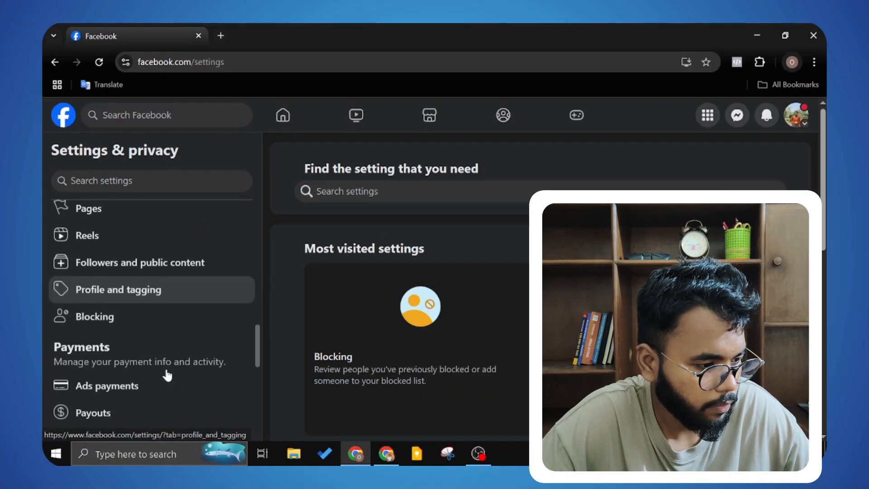
{"action": "left_click", "coordinate": [100, 299]}
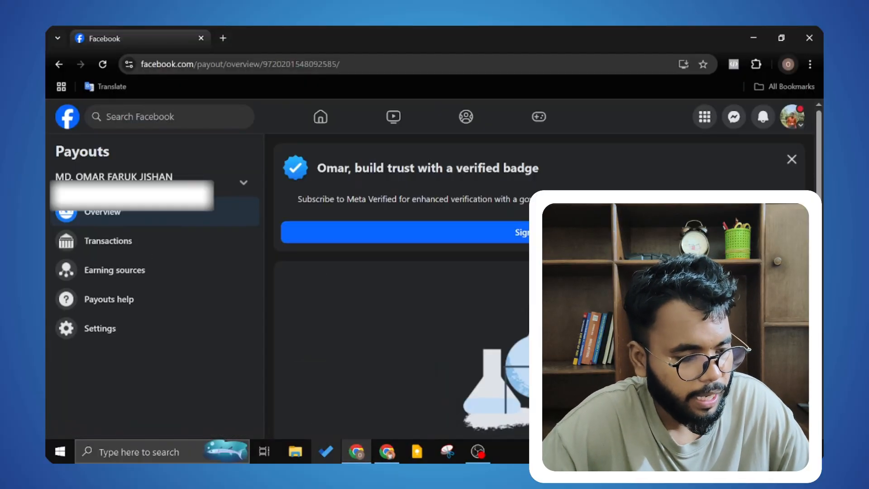
{"action": "mouse_move", "coordinate": [343, 449]}
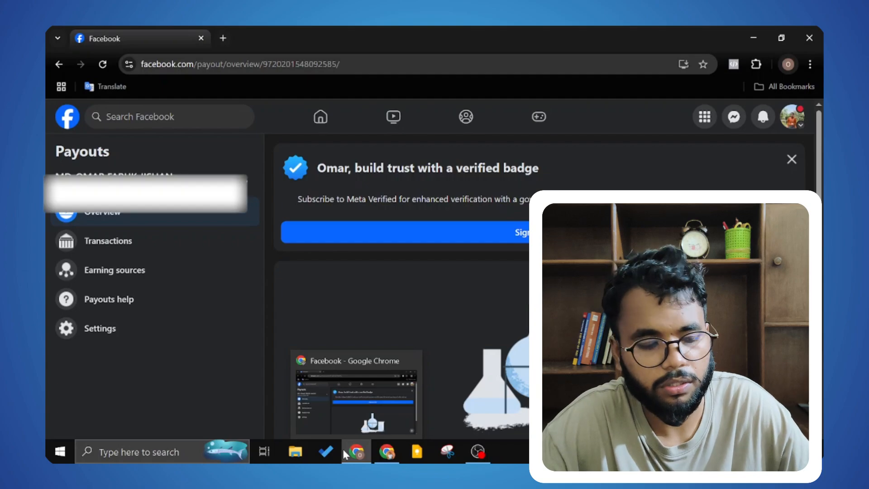
Step: In the other Chrome window, switch from the vlog Page to the personal profile
{"action": "left_click", "coordinate": [385, 456]}
{"action": "scroll", "coordinate": [524, 301], "scroll_direction": "up", "scroll_amount": 8}
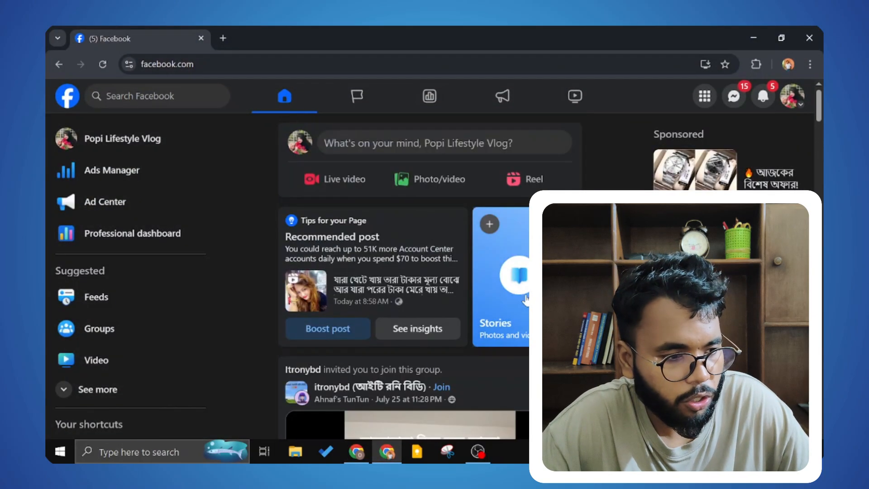
{"action": "scroll", "coordinate": [525, 299], "scroll_direction": "down", "scroll_amount": 15}
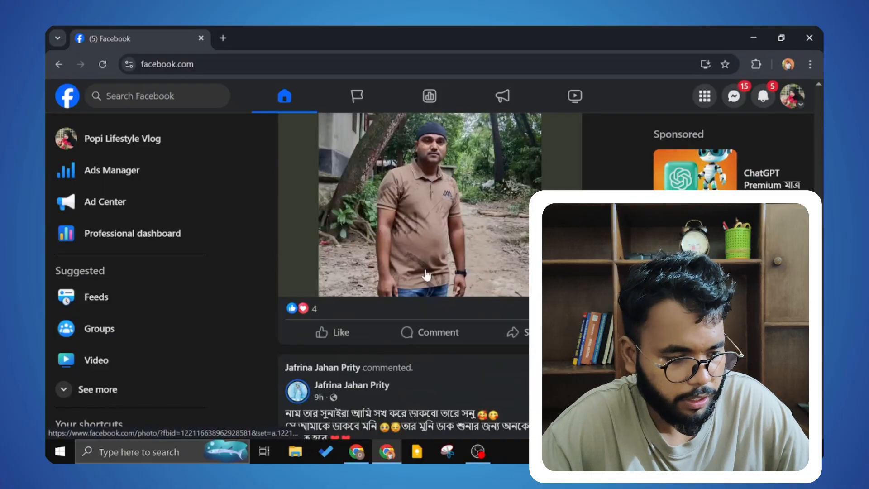
{"action": "left_click", "coordinate": [793, 100]}
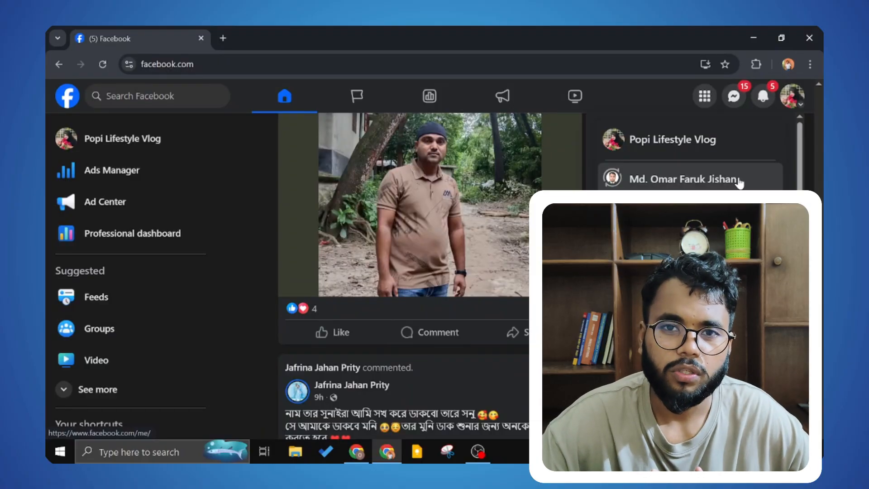
{"action": "left_click", "coordinate": [709, 181]}
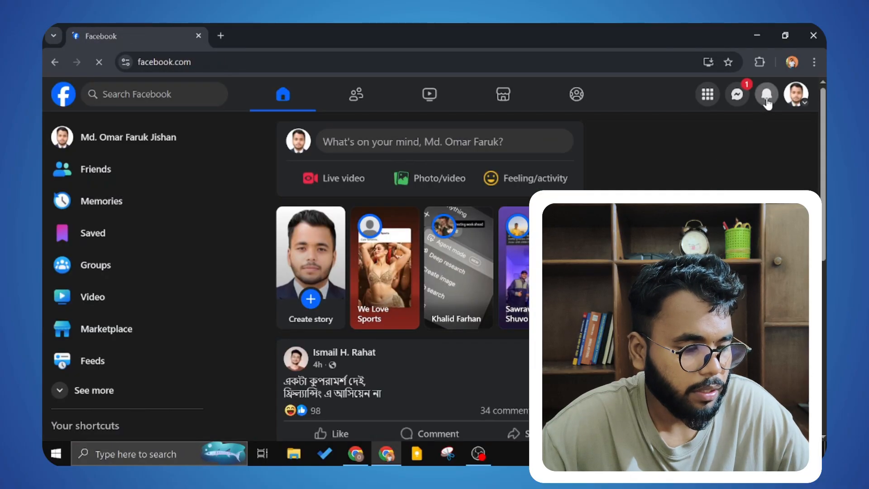
Step: Open Settings & privacy > Settings and scroll the sidebar down toward Payouts
{"action": "left_click", "coordinate": [766, 101]}
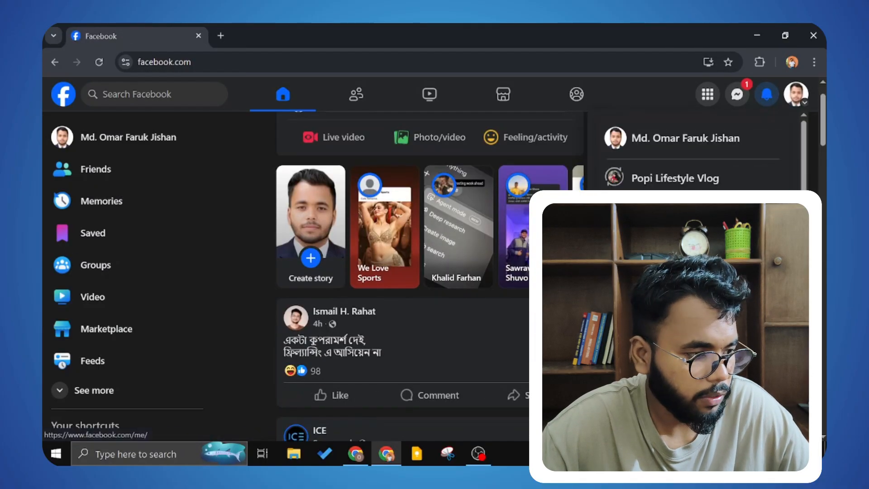
{"action": "scroll", "coordinate": [692, 156], "scroll_direction": "down", "scroll_amount": 2}
{"action": "left_click", "coordinate": [658, 231]}
{"action": "left_click", "coordinate": [655, 178]}
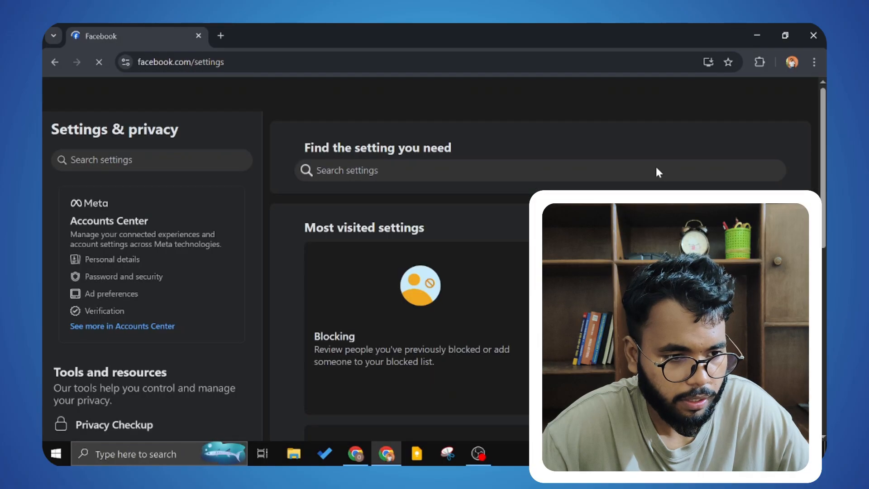
{"action": "scroll", "coordinate": [148, 299], "scroll_direction": "down", "scroll_amount": 6}
{"action": "scroll", "coordinate": [150, 295], "scroll_direction": "down", "scroll_amount": 7}
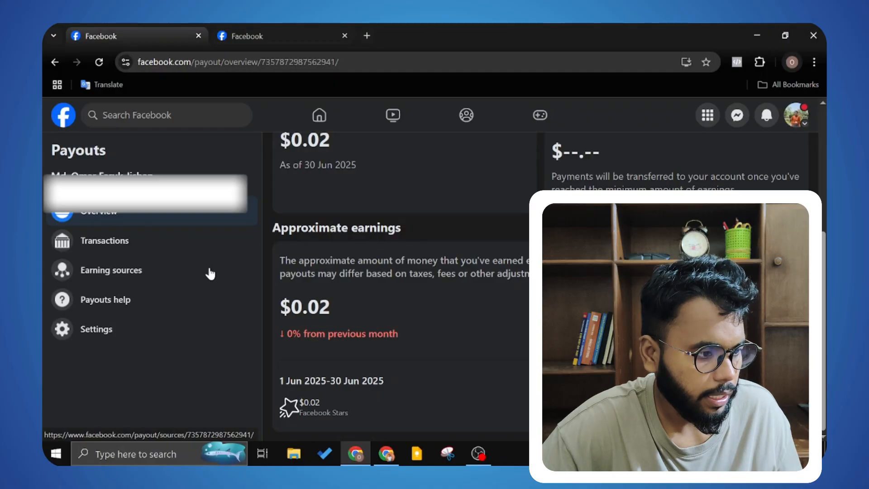
Step: Open Payouts Settings and scroll down to the account owner and admins sections
{"action": "left_click", "coordinate": [125, 334]}
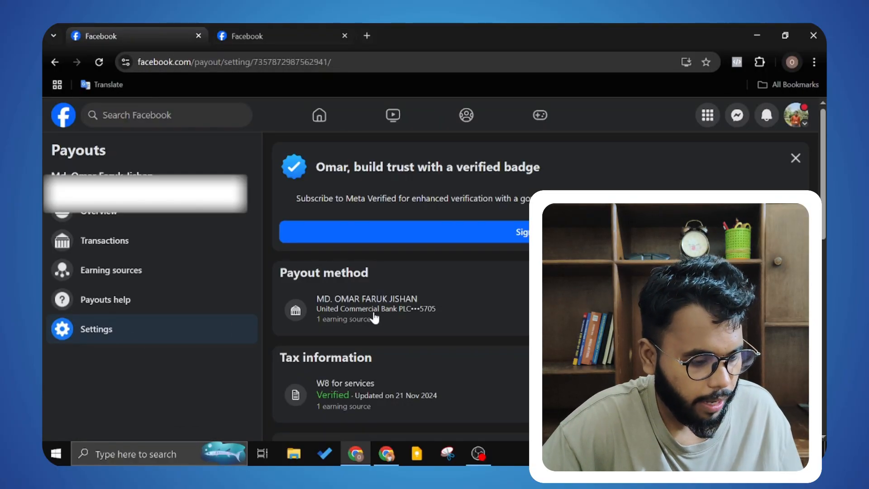
{"action": "scroll", "coordinate": [444, 300], "scroll_direction": "down", "scroll_amount": 10}
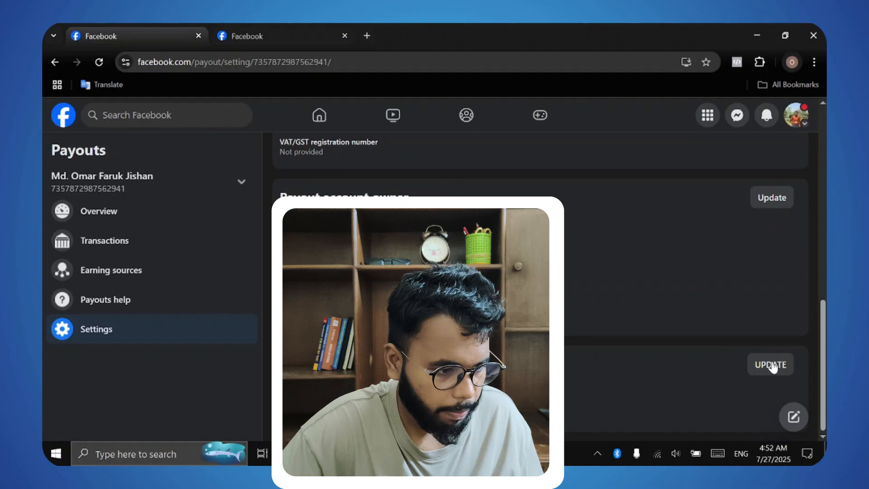
Step: Start updating the payout admins in the Admin field, then switch to the Support Inbox tab
{"action": "left_click", "coordinate": [772, 365]}
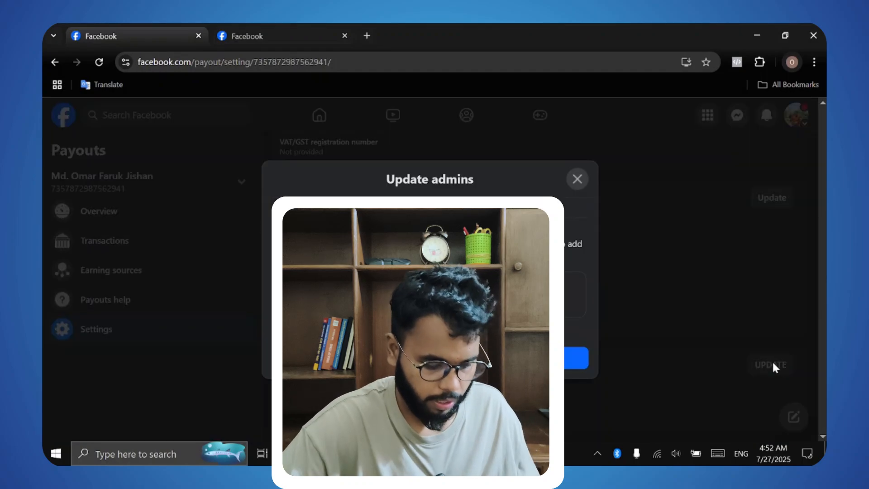
{"action": "left_click", "coordinate": [429, 294]}
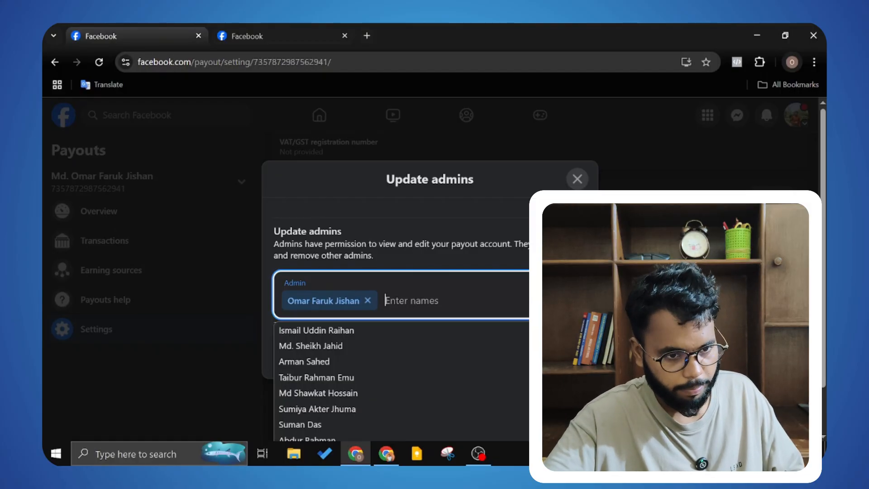
{"action": "left_click", "coordinate": [259, 28]}
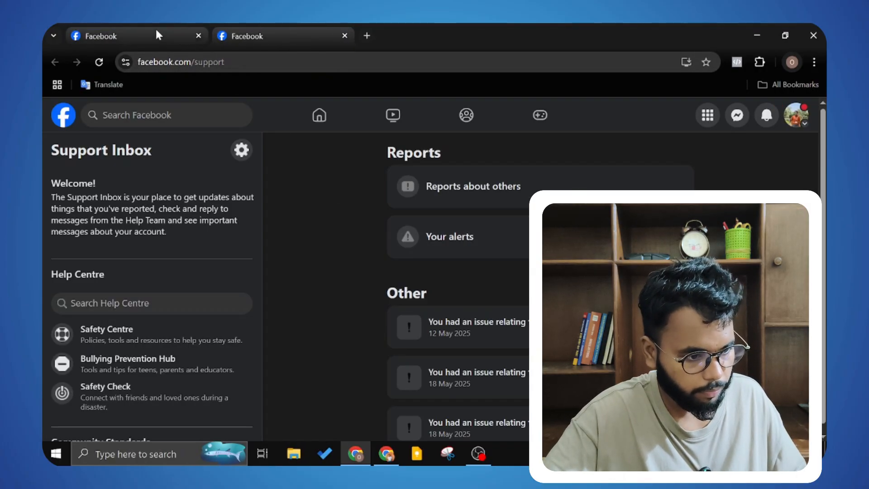
Step: Move between the Support Inbox tab and the admin dialog tab, ending on the admin dialog
{"action": "left_click", "coordinate": [157, 33]}
{"action": "left_click", "coordinate": [260, 28]}
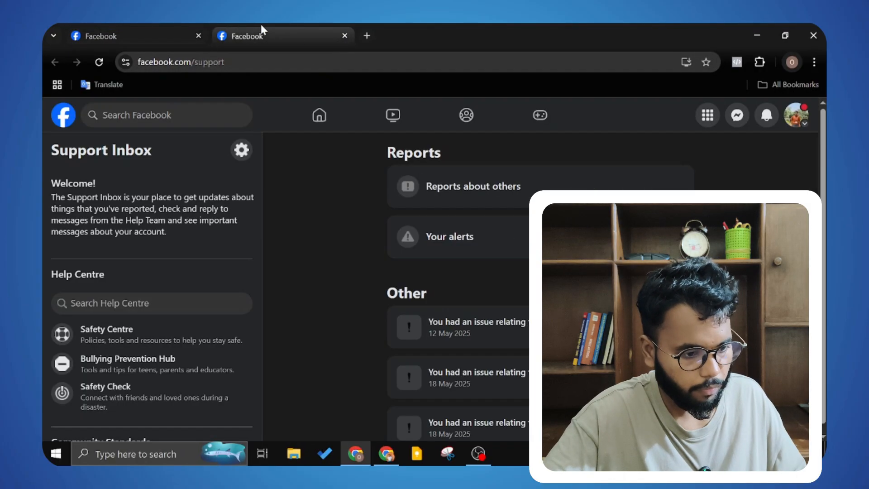
{"action": "left_click", "coordinate": [136, 28]}
Step: In the other browser window, switch to acting as the lifestyle vlog Page
{"action": "left_click", "coordinate": [391, 459]}
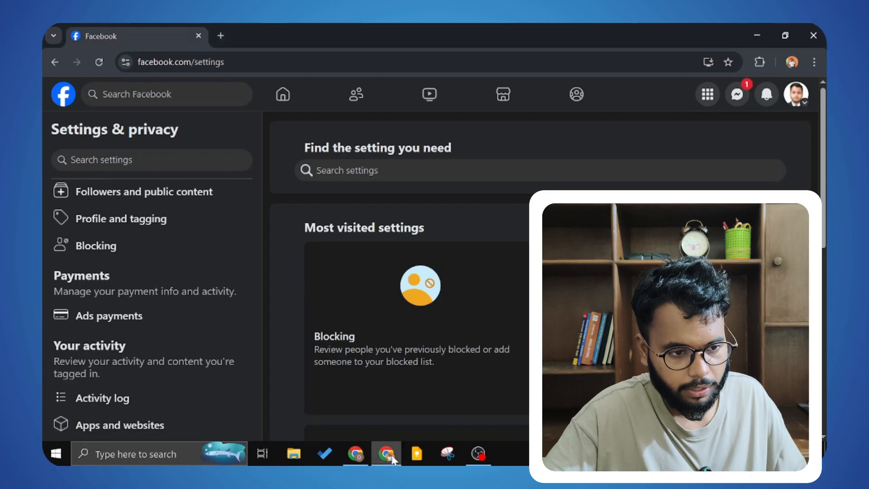
{"action": "left_click", "coordinate": [793, 105]}
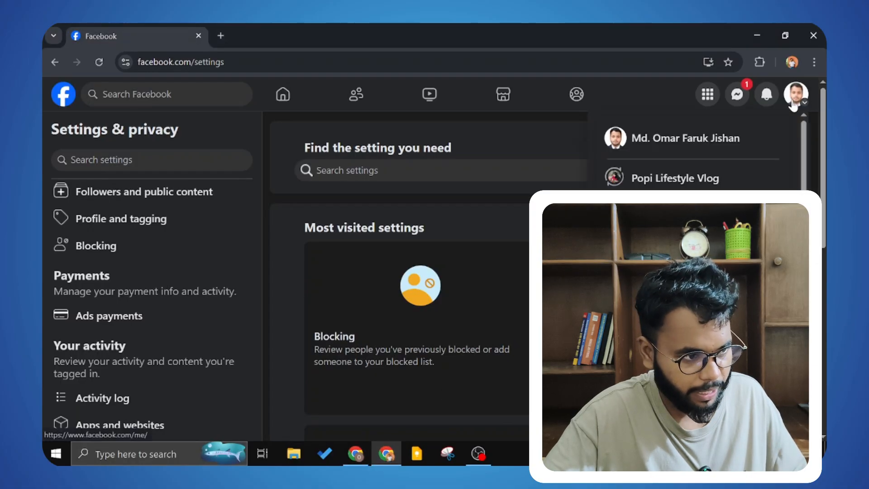
{"action": "left_click", "coordinate": [694, 179]}
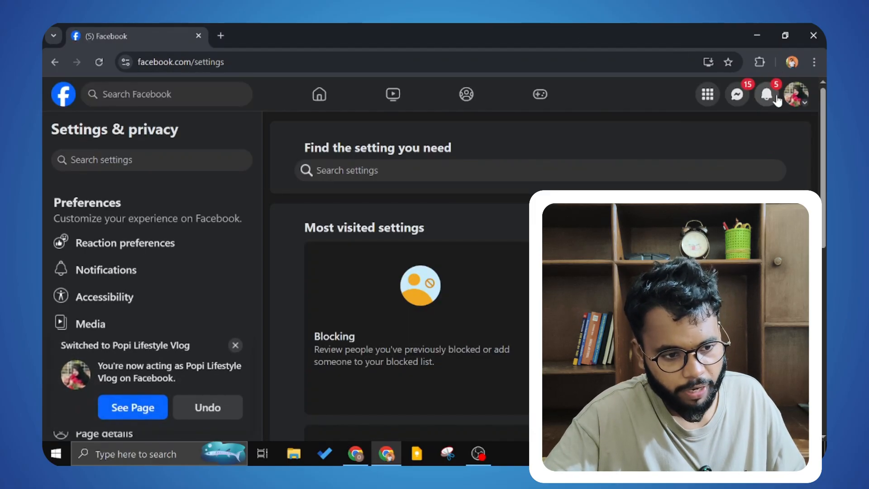
{"action": "left_click", "coordinate": [792, 99]}
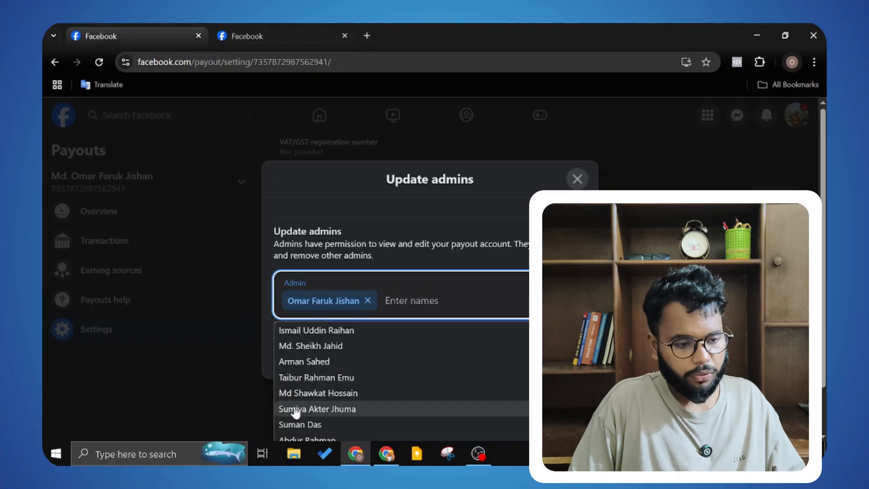
Step: Type the other profile's name, pick its suggestion as second admin, and save
{"action": "type", "text": "md"}
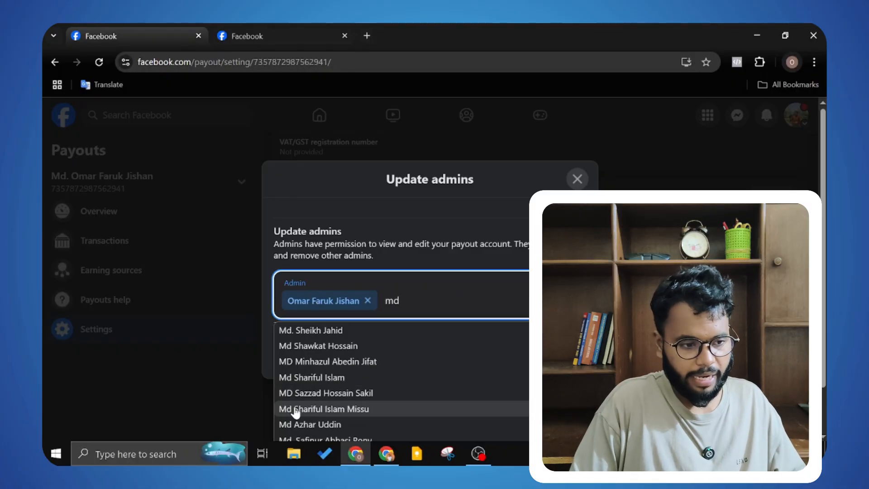
{"action": "type", "text": "."}
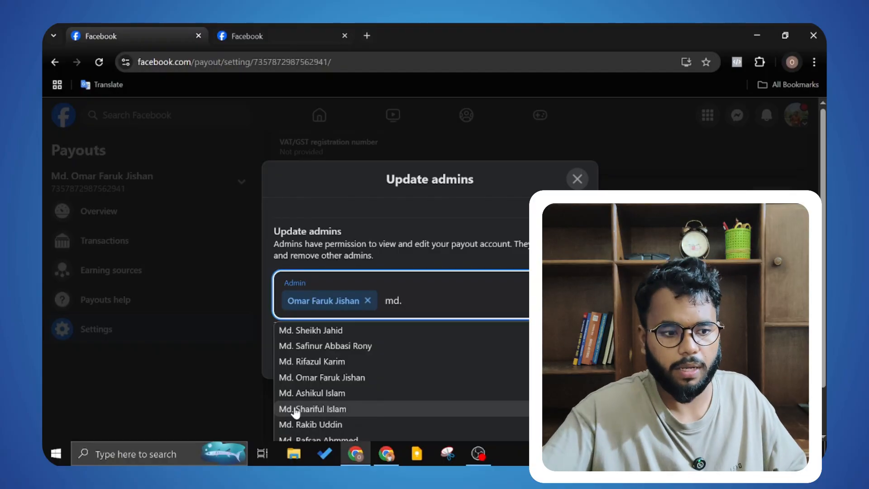
{"action": "type", "text": " oma"}
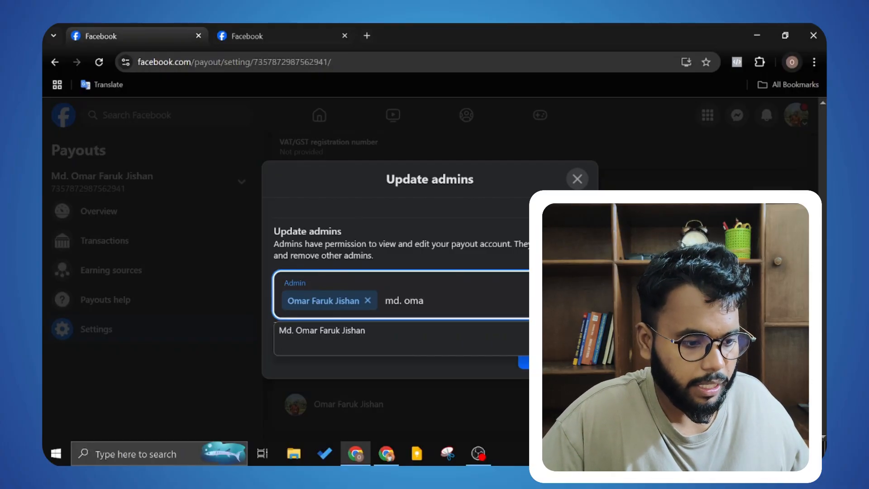
{"action": "left_click", "coordinate": [397, 332]}
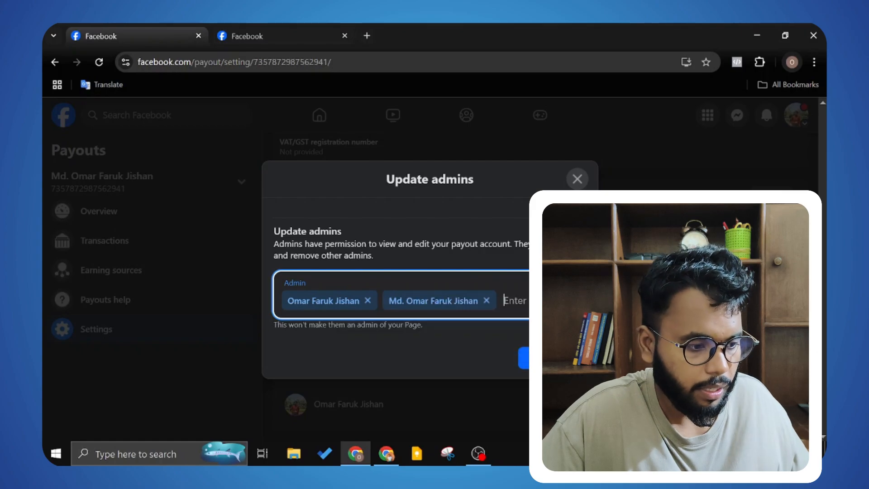
{"action": "left_click", "coordinate": [569, 358]}
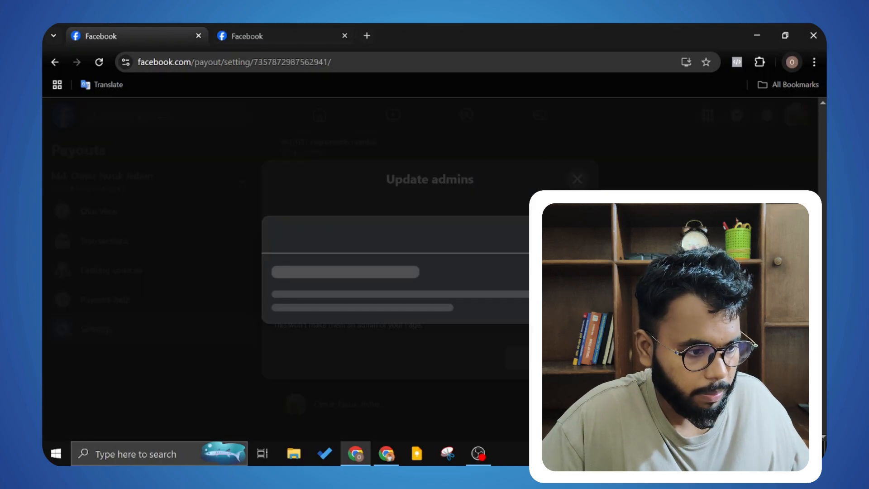
Step: Re-enter the account password to authorize the admin change, then close the Update admins dialog
{"action": "left_click", "coordinate": [347, 306]}
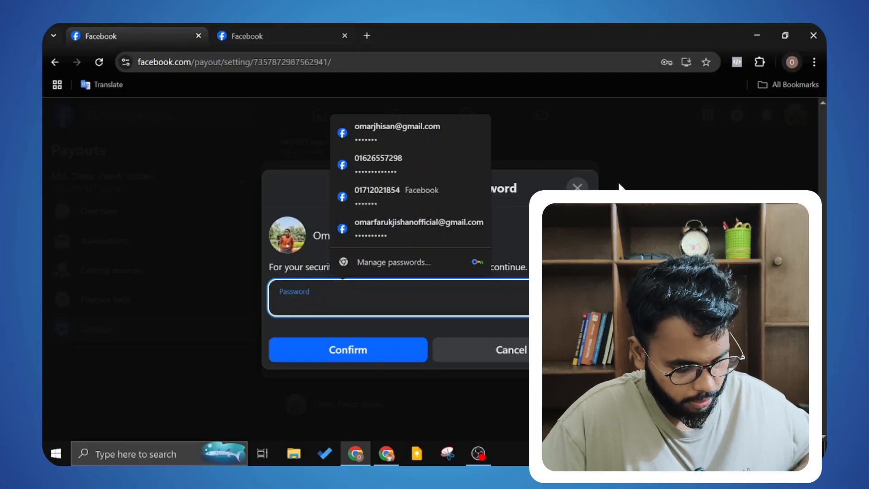
{"action": "type", "text": "•••"}
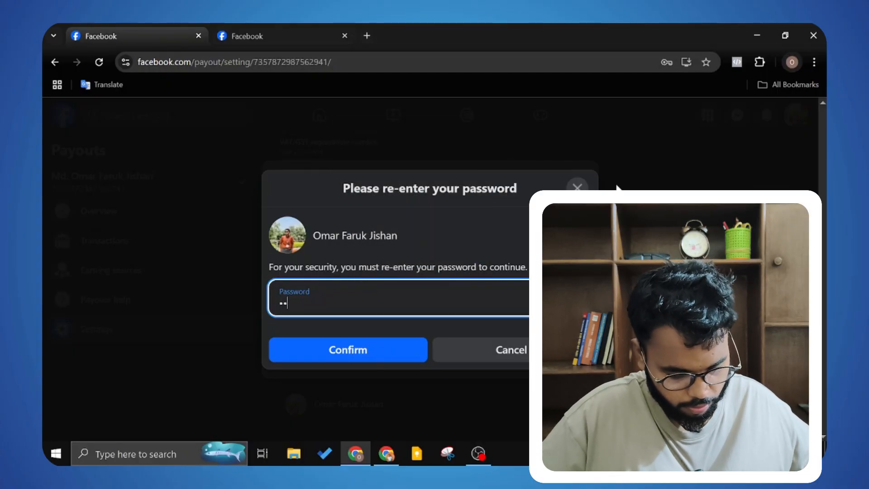
{"action": "type", "text": "•••••"}
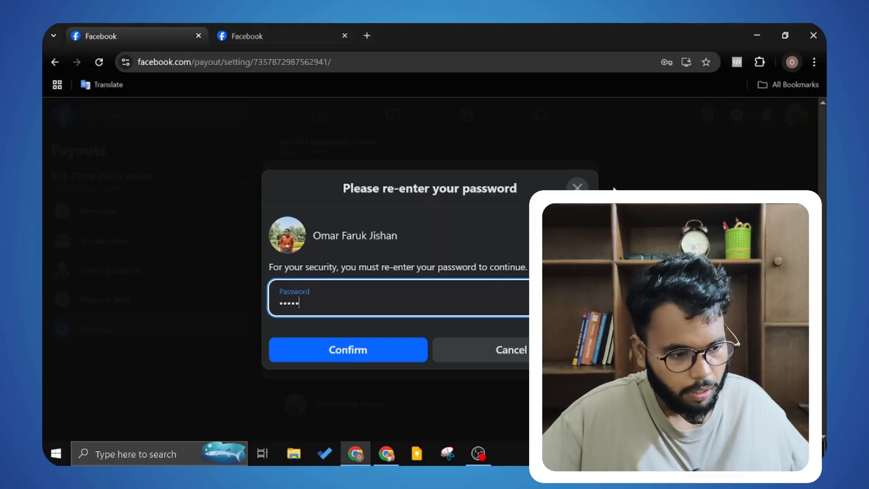
{"action": "type", "text": "•"}
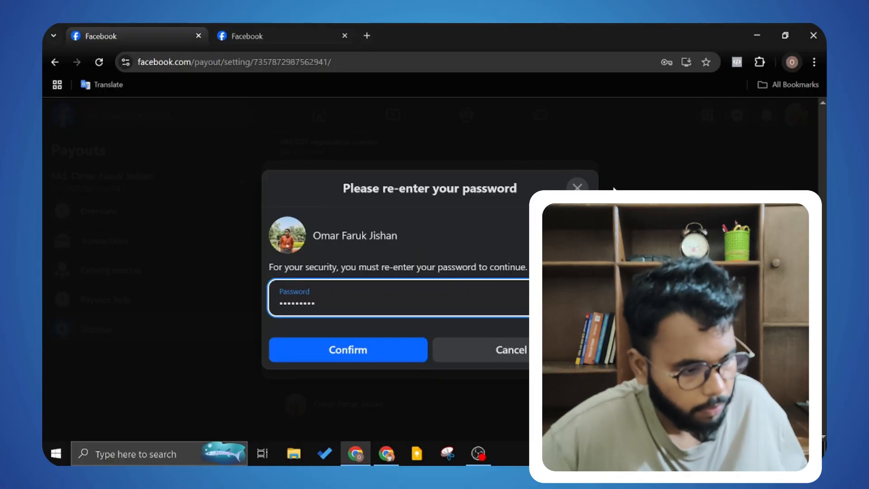
{"action": "left_click", "coordinate": [365, 352]}
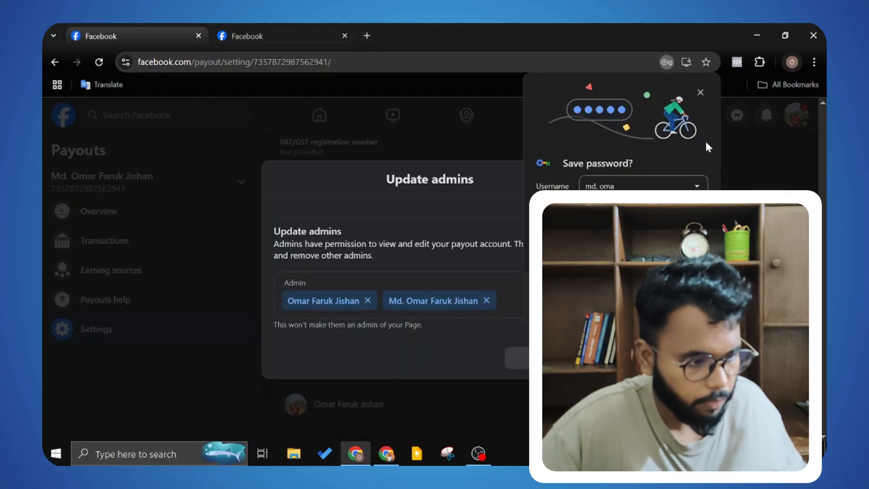
{"action": "left_click", "coordinate": [700, 93]}
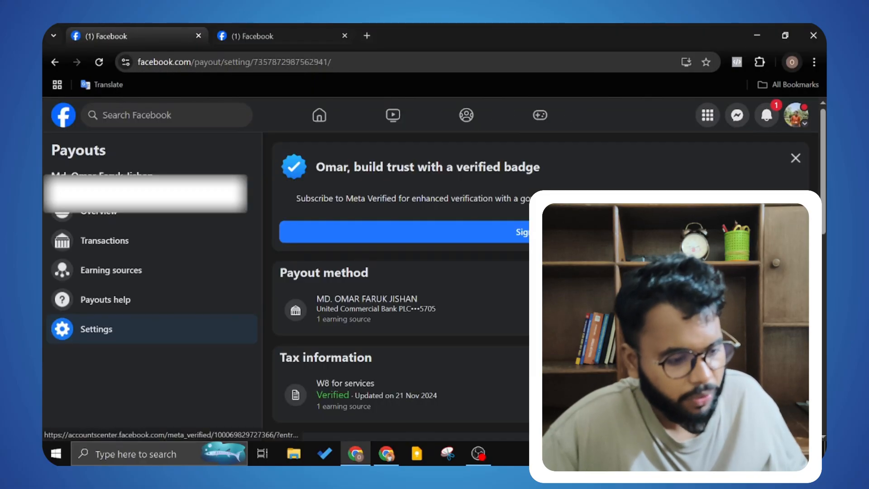
Step: Scroll down the Payouts settings to show the two listed admins
{"action": "scroll", "coordinate": [398, 226], "scroll_direction": "down", "scroll_amount": 8}
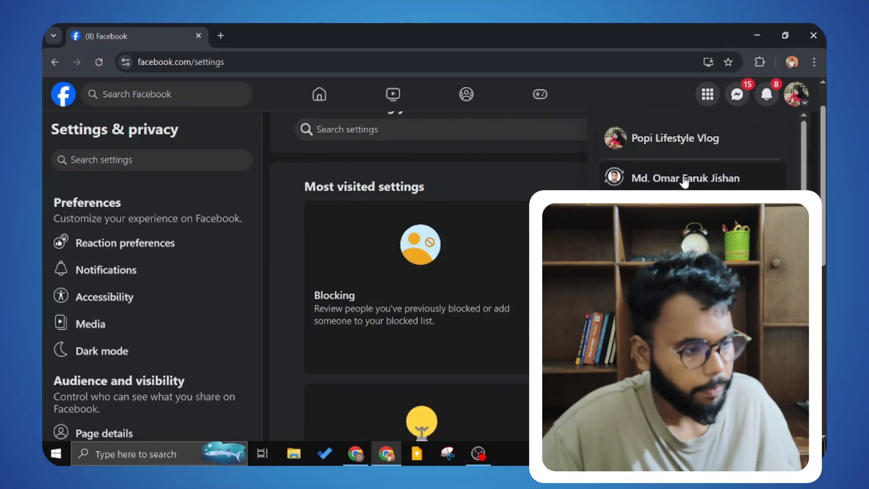
Step: Switch to the personal profile, dismiss the switch notice, and open Payments > Payouts
{"action": "left_click", "coordinate": [684, 179]}
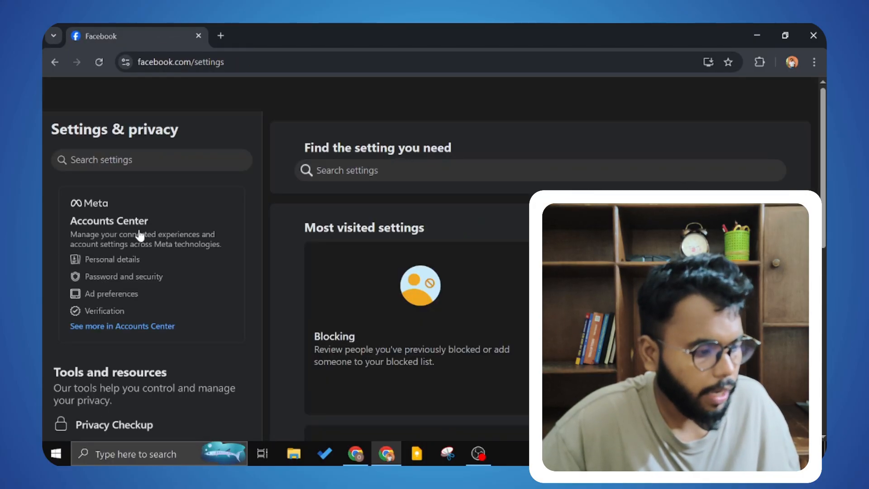
{"action": "scroll", "coordinate": [142, 220], "scroll_direction": "down", "scroll_amount": 6}
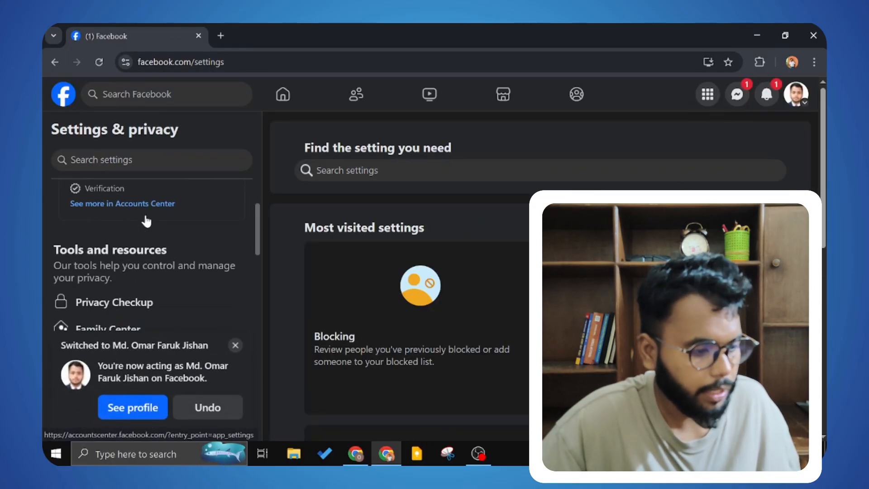
{"action": "left_click", "coordinate": [235, 345]}
{"action": "scroll", "coordinate": [199, 287], "scroll_direction": "down", "scroll_amount": 8}
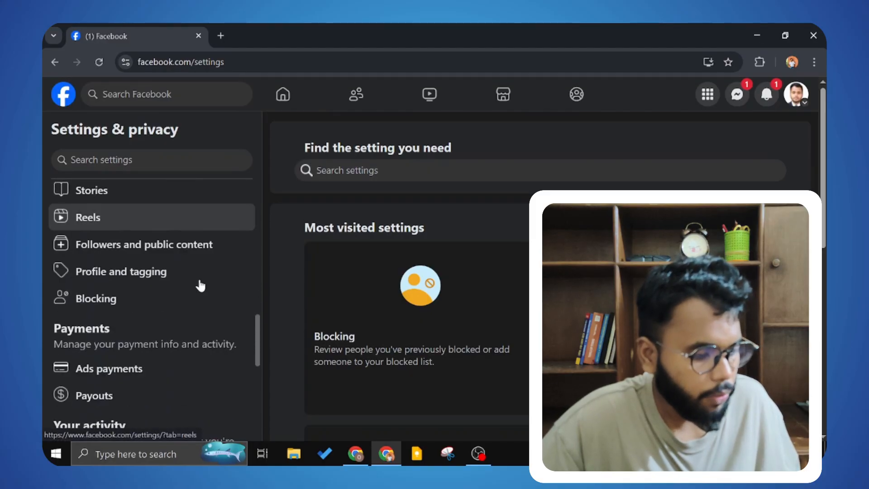
{"action": "scroll", "coordinate": [201, 285], "scroll_direction": "down", "scroll_amount": 1}
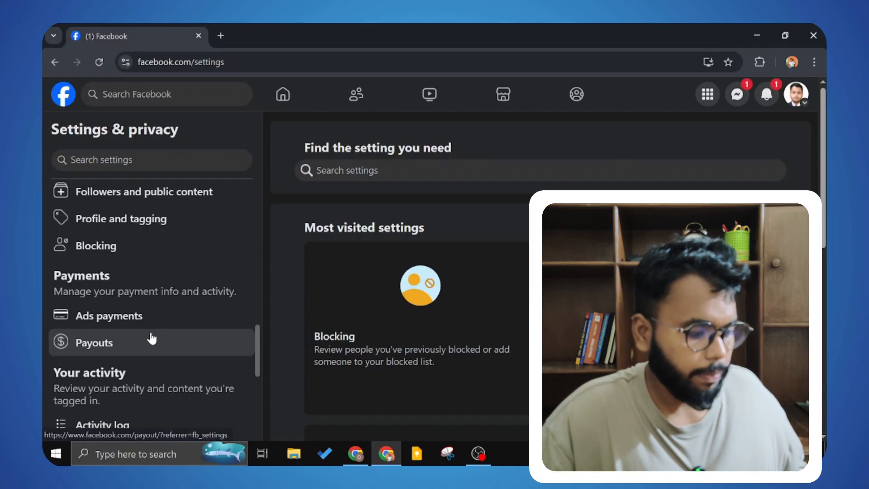
{"action": "left_click", "coordinate": [145, 339]}
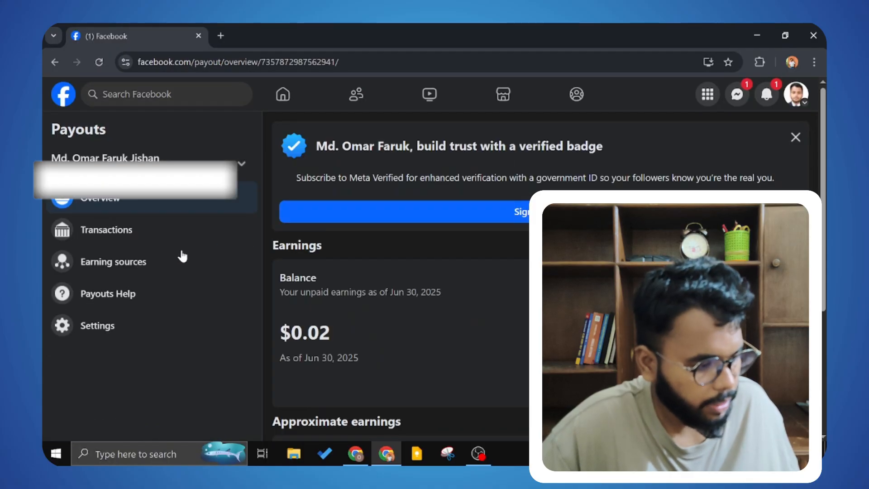
Step: Go to Payouts Help and choose Get more help under More support options
{"action": "scroll", "coordinate": [177, 253], "scroll_direction": "down", "scroll_amount": 2}
{"action": "scroll", "coordinate": [136, 312], "scroll_direction": "up", "scroll_amount": 1}
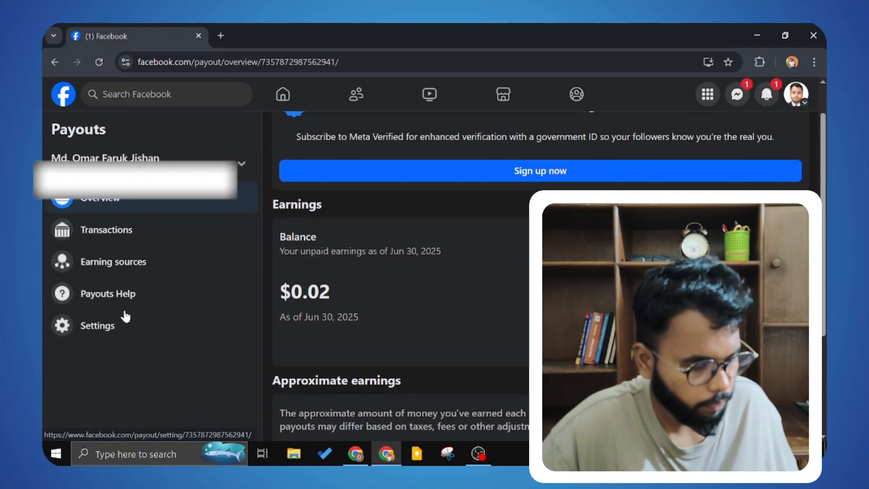
{"action": "left_click", "coordinate": [120, 295]}
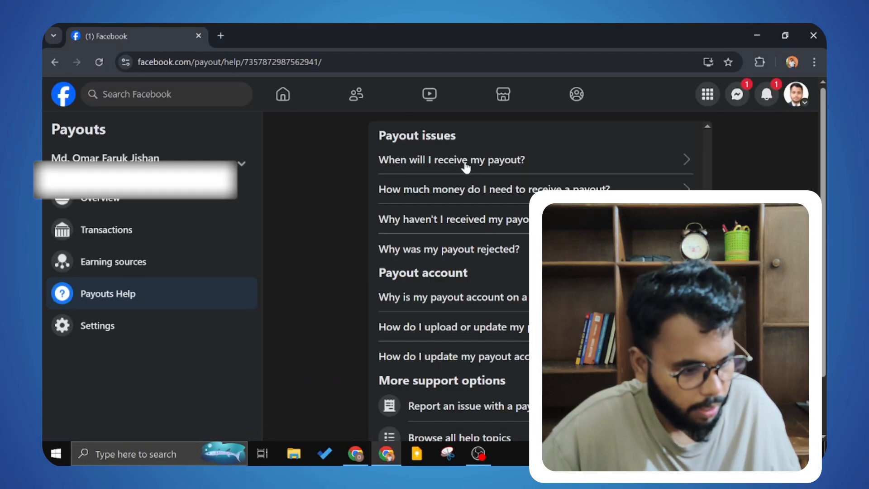
{"action": "scroll", "coordinate": [497, 226], "scroll_direction": "down", "scroll_amount": 2}
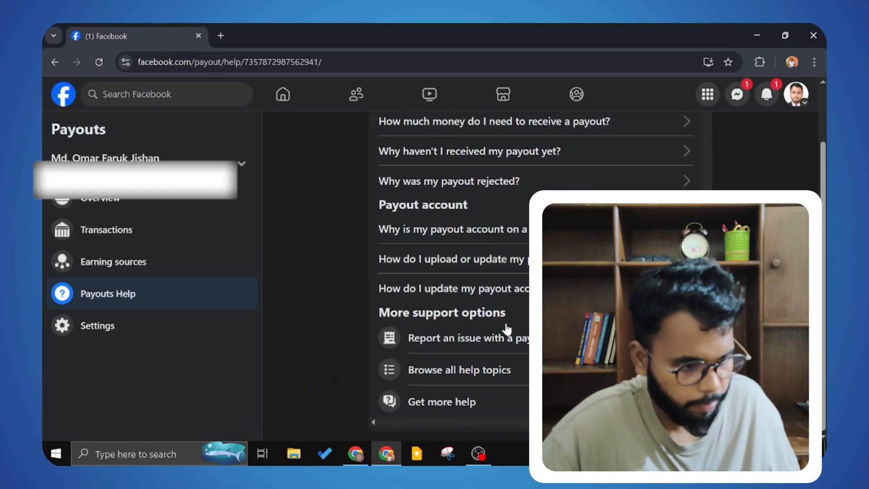
{"action": "left_click", "coordinate": [505, 402]}
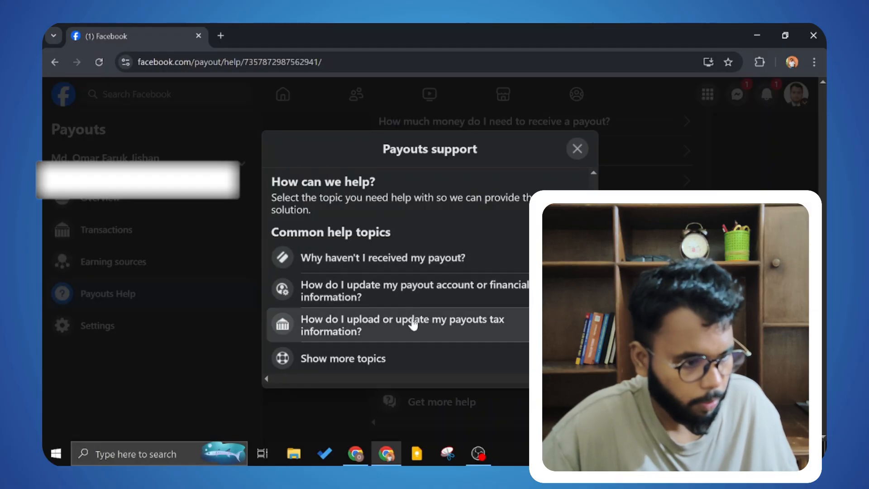
Step: Skip the listed topics via None of the above and enter the account's email address
{"action": "left_click", "coordinate": [473, 356]}
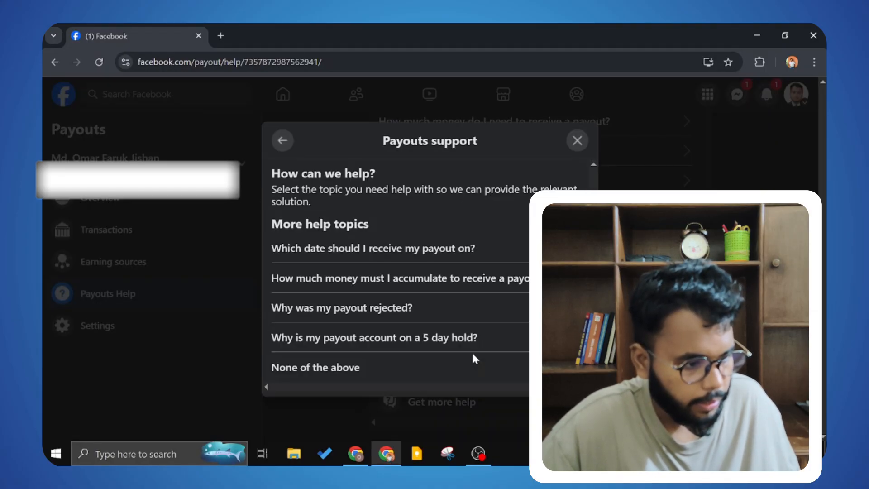
{"action": "left_click", "coordinate": [383, 369]}
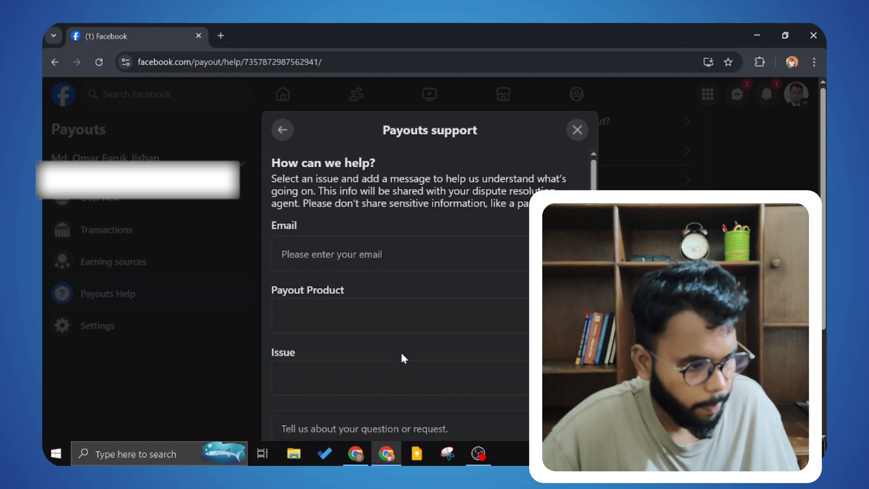
{"action": "left_click", "coordinate": [405, 254]}
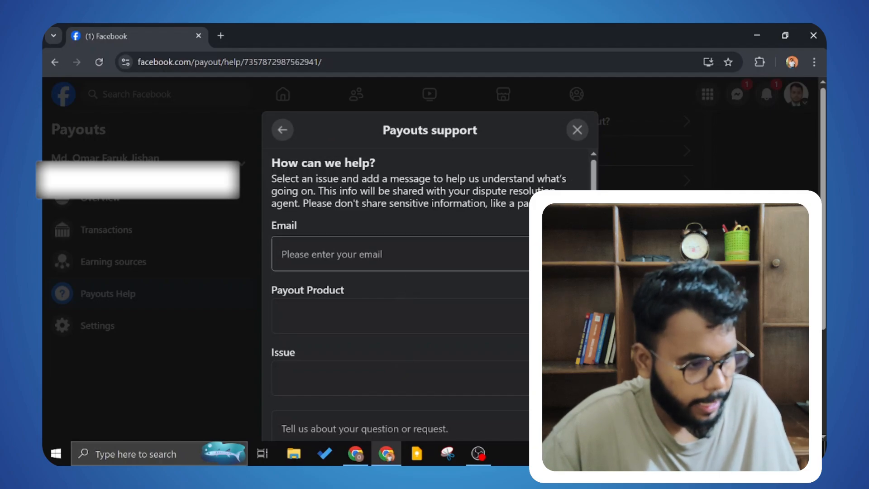
{"action": "left_click", "coordinate": [404, 254]}
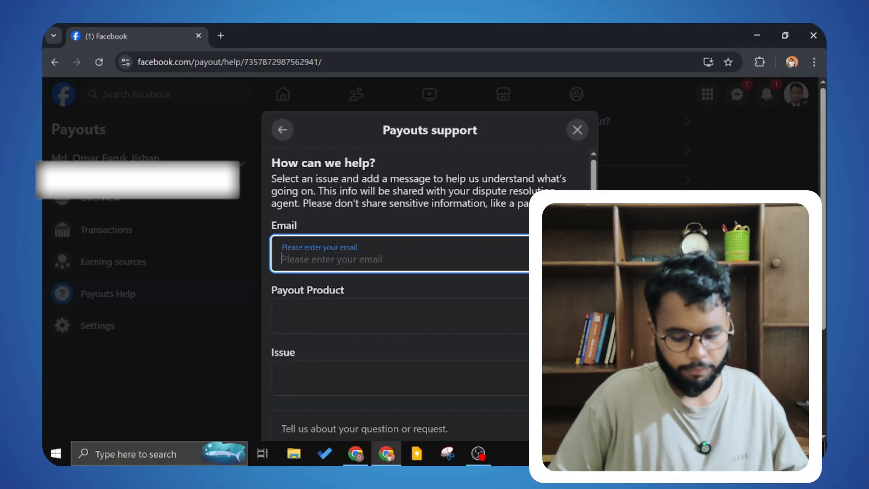
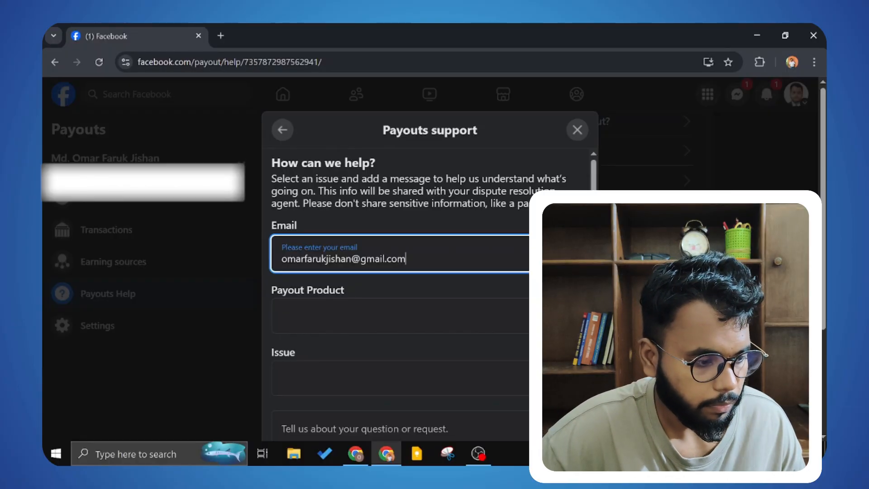
Step: Choose Rights Manager as the Payout Product
{"action": "scroll", "coordinate": [480, 168], "scroll_direction": "down", "scroll_amount": 1}
{"action": "scroll", "coordinate": [390, 310], "scroll_direction": "down", "scroll_amount": 1}
{"action": "left_click", "coordinate": [403, 287]}
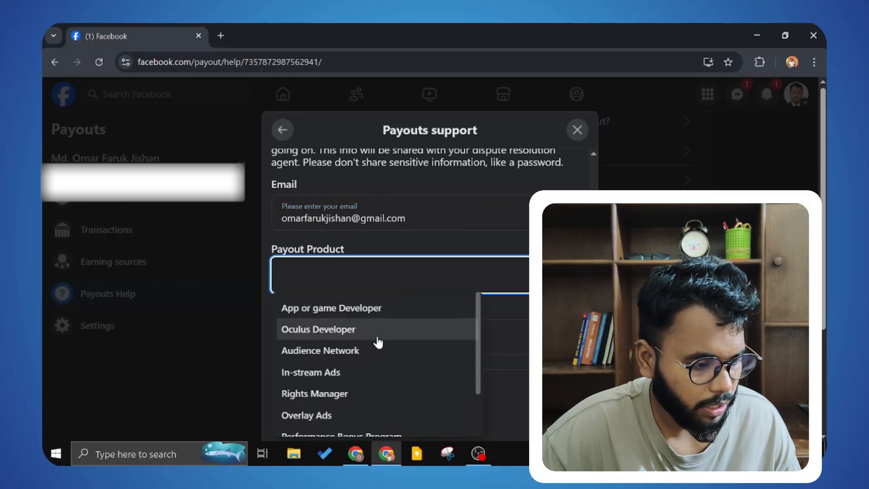
{"action": "scroll", "coordinate": [377, 342], "scroll_direction": "down", "scroll_amount": 1}
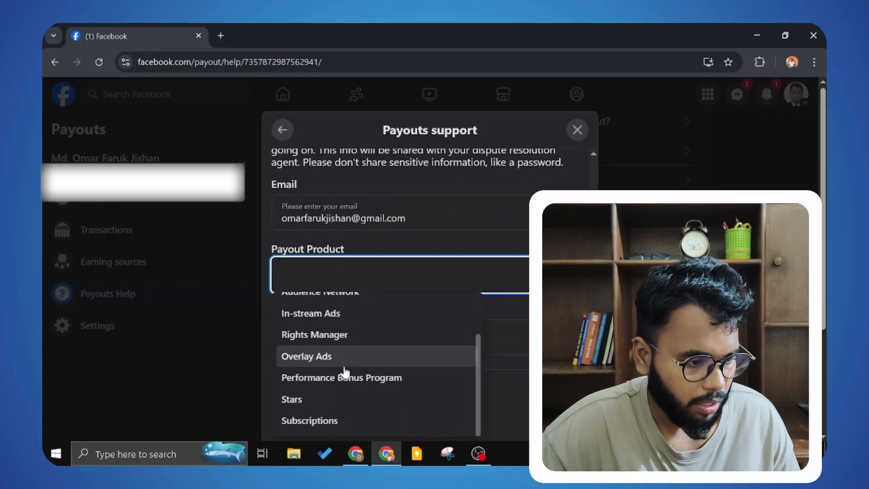
{"action": "scroll", "coordinate": [342, 370], "scroll_direction": "up", "scroll_amount": 1}
{"action": "scroll", "coordinate": [343, 371], "scroll_direction": "down", "scroll_amount": 1}
{"action": "left_click", "coordinate": [355, 357]}
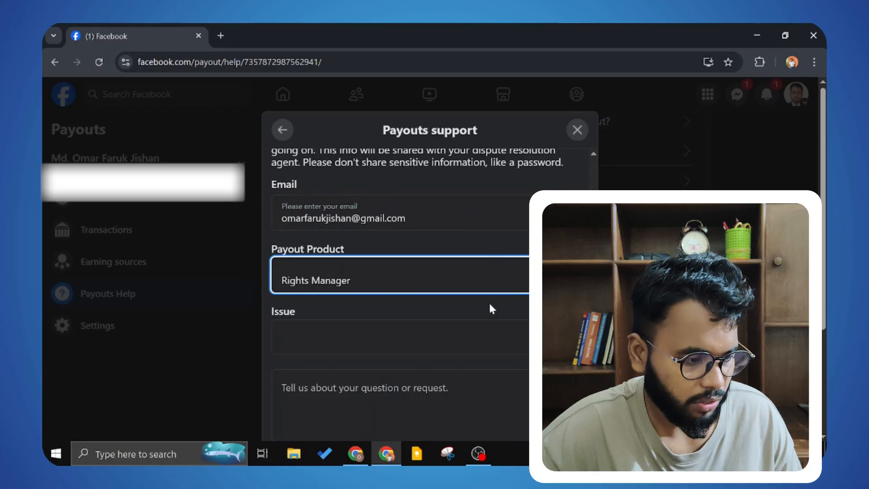
Step: Set the Issue to 'I have another problem' and place the cursor in the message box
{"action": "scroll", "coordinate": [488, 310], "scroll_direction": "down", "scroll_amount": 1}
{"action": "left_click", "coordinate": [456, 272]}
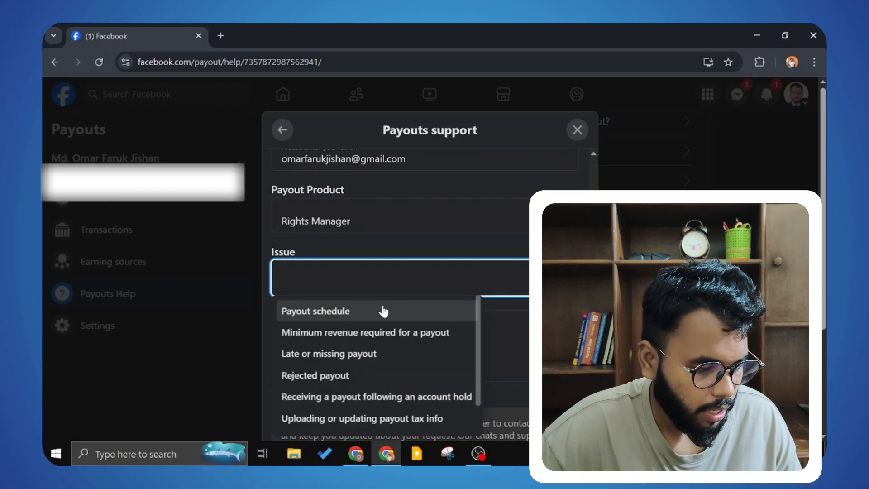
{"action": "scroll", "coordinate": [388, 303], "scroll_direction": "down", "scroll_amount": 1}
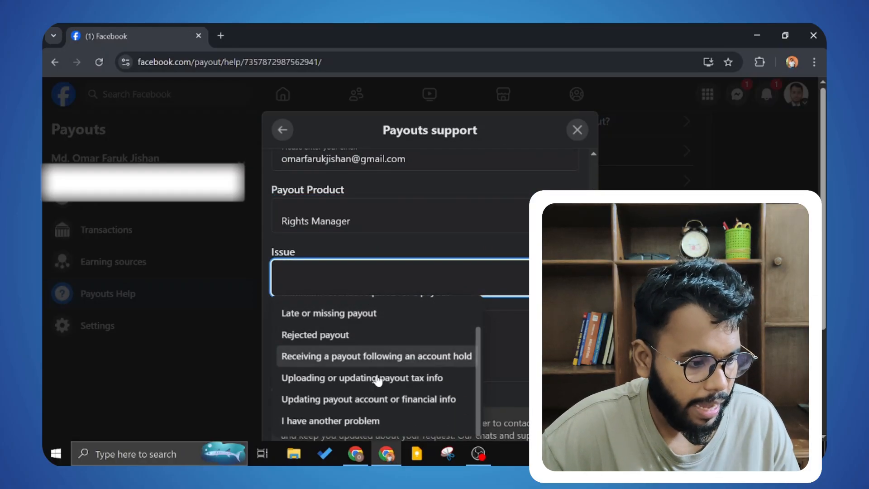
{"action": "left_click", "coordinate": [363, 421]}
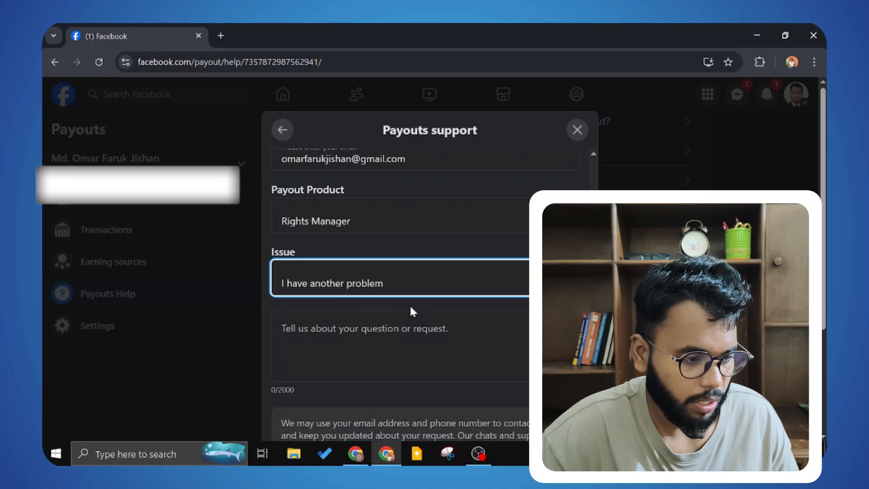
{"action": "scroll", "coordinate": [410, 305], "scroll_direction": "down", "scroll_amount": 2}
{"action": "scroll", "coordinate": [351, 252], "scroll_direction": "down", "scroll_amount": 2}
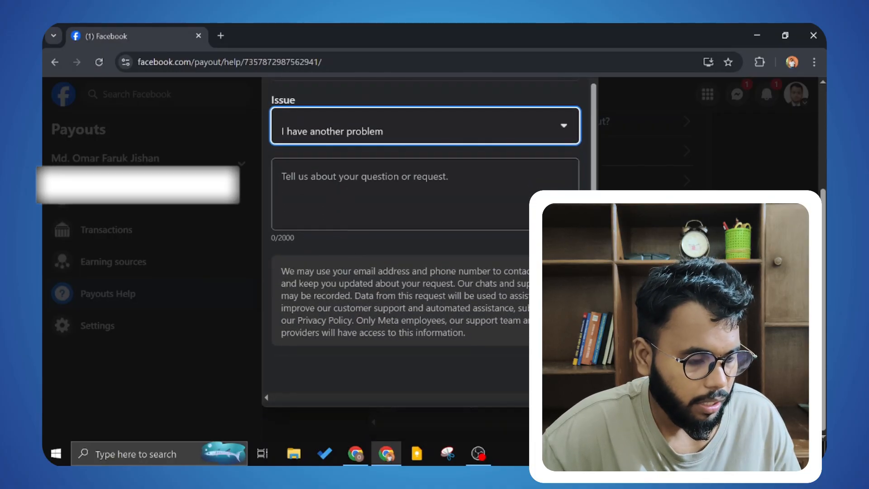
{"action": "left_click", "coordinate": [340, 194]}
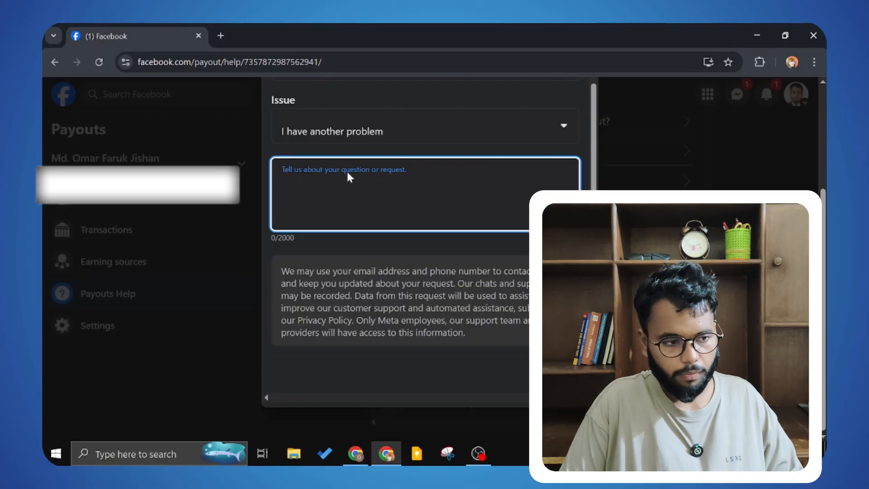
Step: Write a message saying this payout account belongs to the page admin, not the user
{"action": "type", "text": "T"}
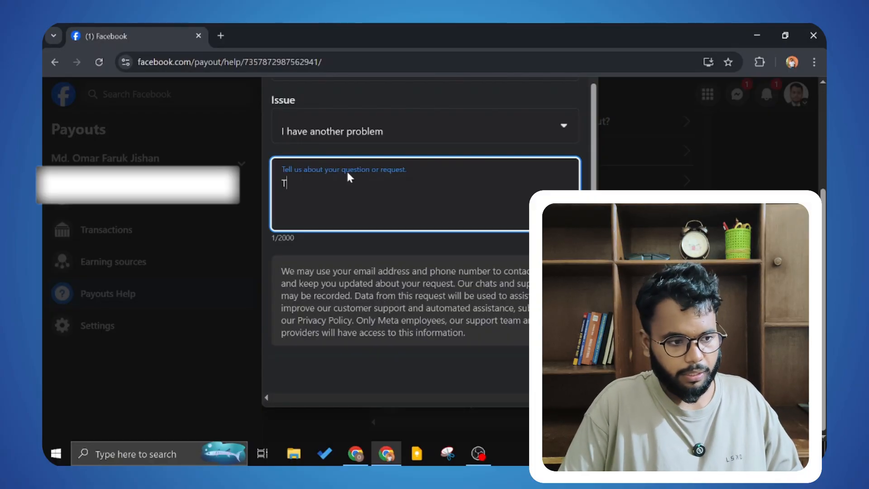
{"action": "type", "text": "his "}
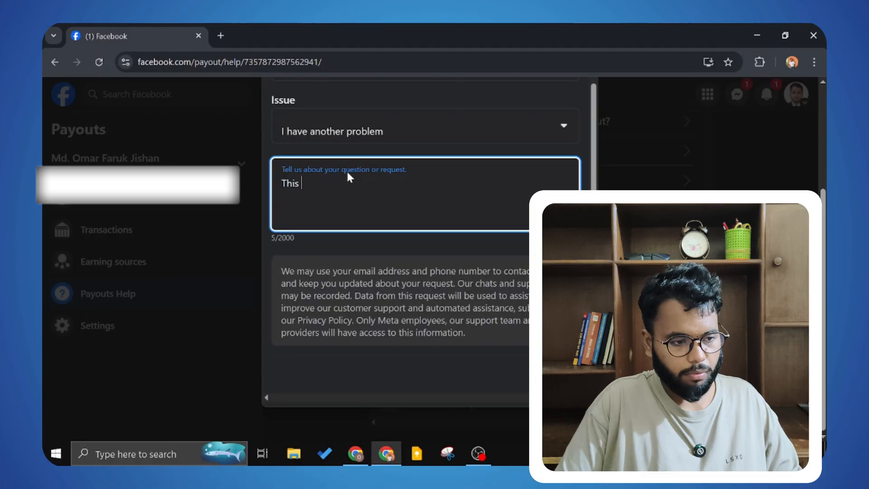
{"action": "type", "text": "payout accouunt belongs to my page admin. this is not my payout Account. My page mistakenly connected to this payout account. Now I want to c"}
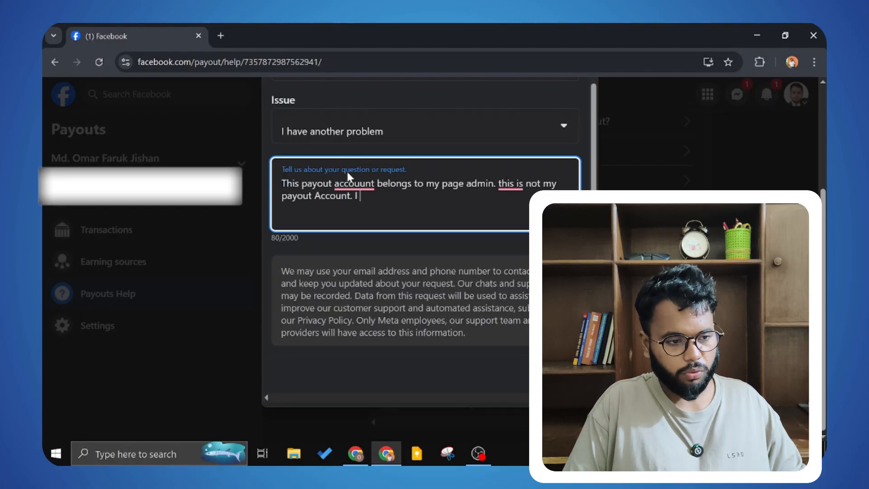
{"action": "type", "text": "reate one for me and transfer my payout sources to that account."}
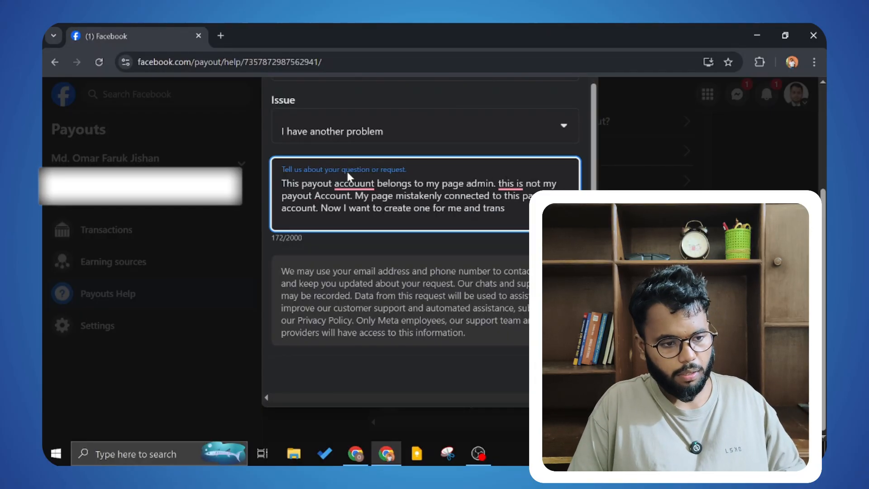
{"action": "scroll", "coordinate": [333, 223], "scroll_direction": "up", "scroll_amount": 2}
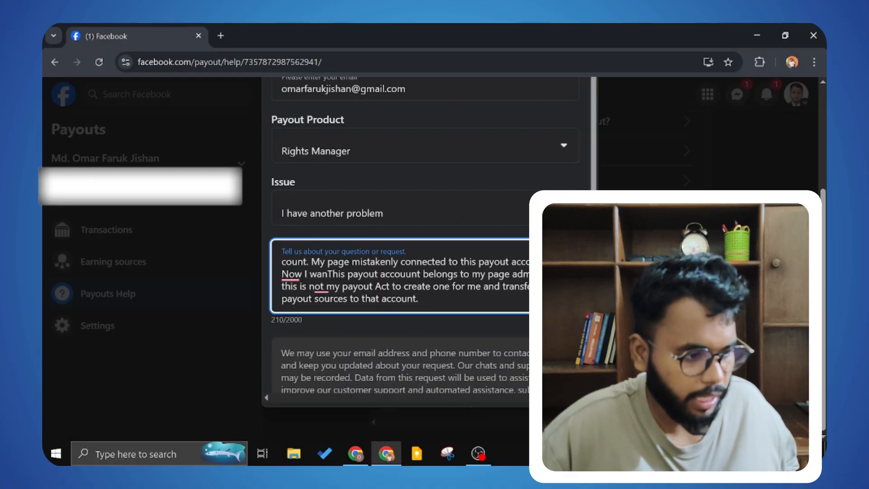
{"action": "scroll", "coordinate": [380, 285], "scroll_direction": "down", "scroll_amount": 2}
{"action": "mouse_move", "coordinate": [321, 209]}
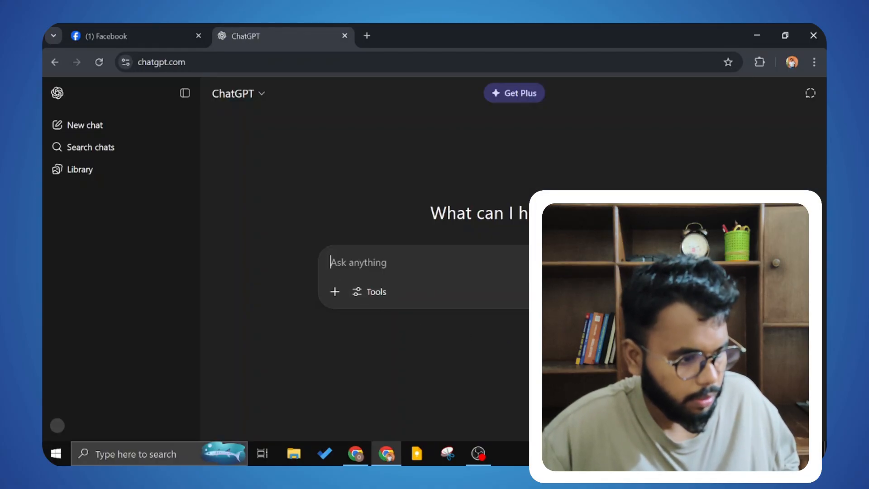
Step: Paste the payout message into ChatGPT and ask it to fix errors without formatting
{"action": "key", "text": "ctrl+v"}
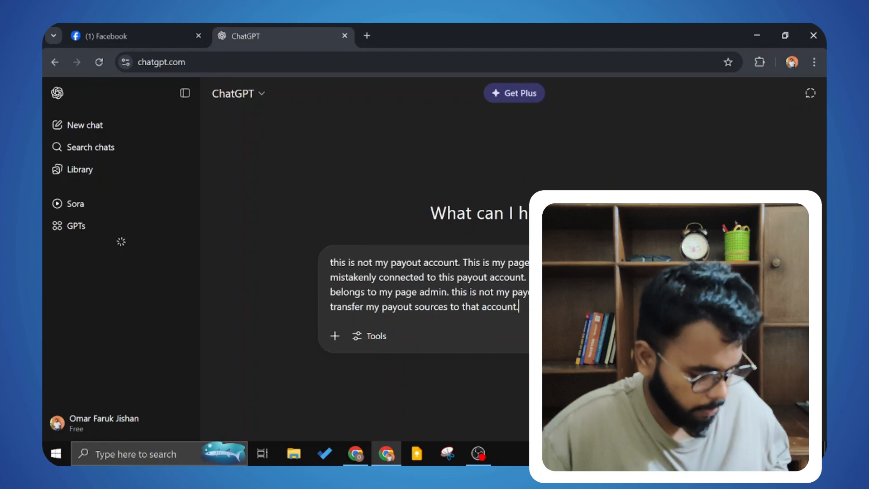
{"action": "key", "text": "shift+Return"}
{"action": "key", "text": "shift+Return"}
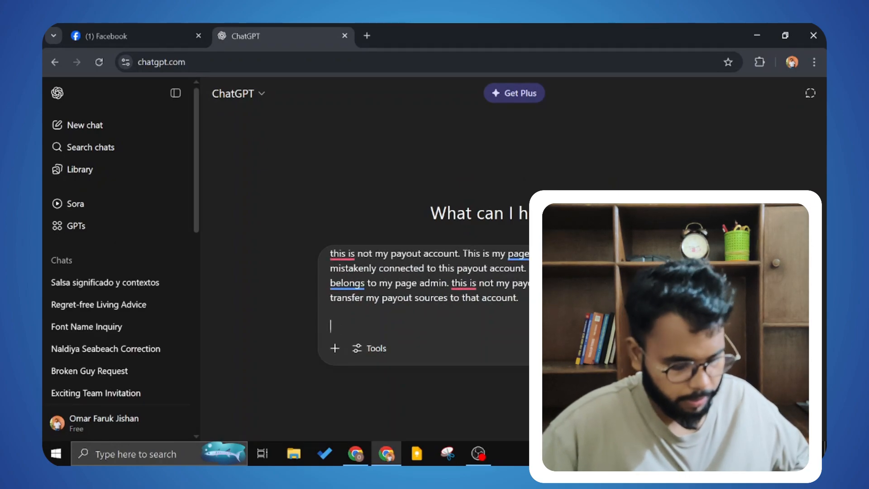
{"action": "type", "text": "fix ah"}
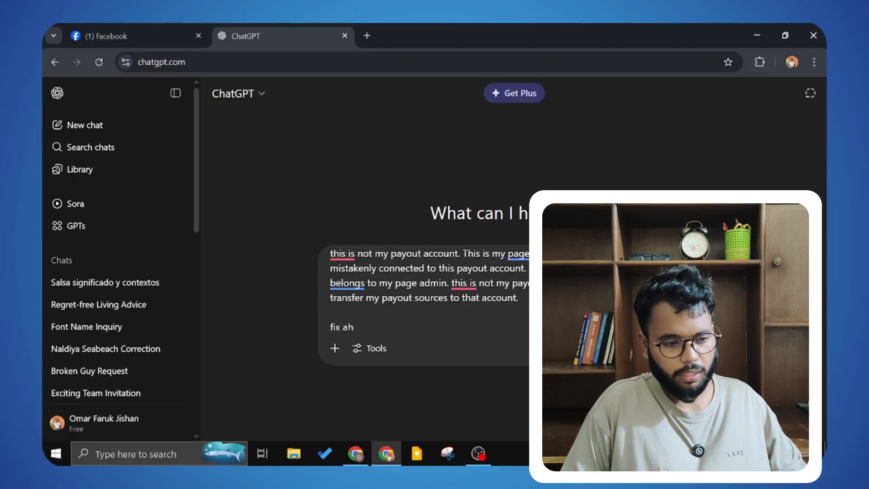
{"action": "key", "text": "BackSpace"}
{"action": "type", "text": "ny "}
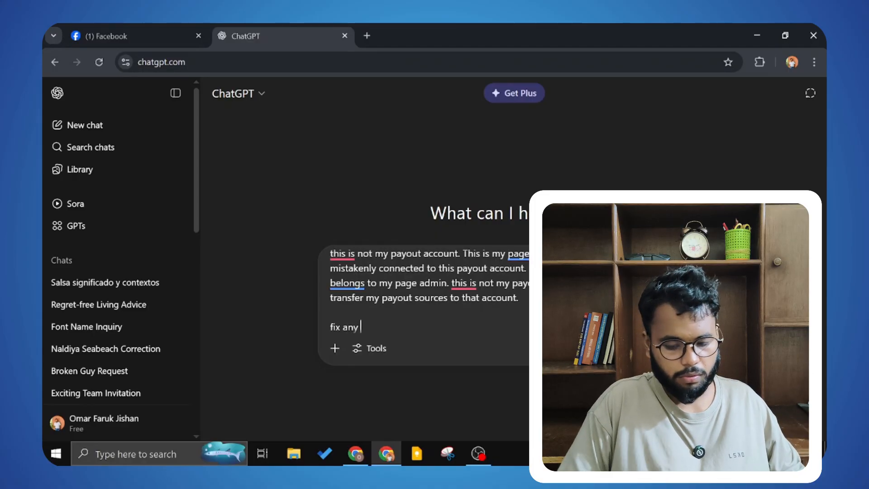
{"action": "type", "text": "erro"}
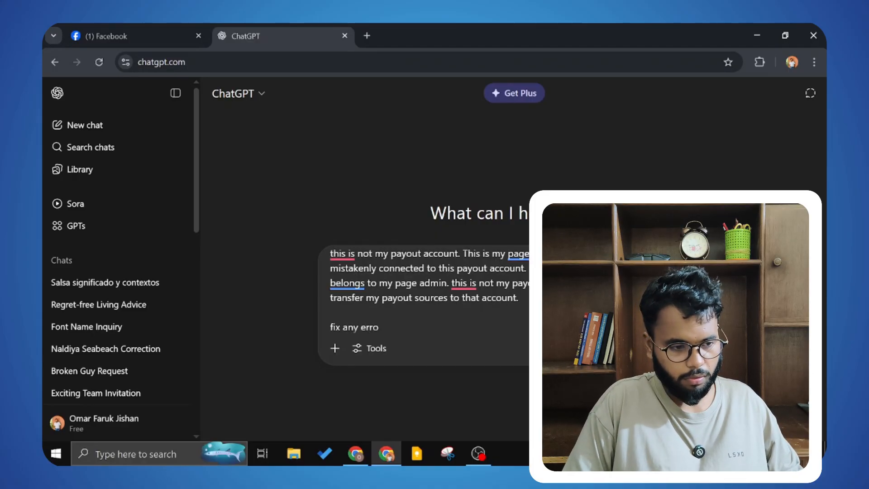
{"action": "type", "text": "e i"}
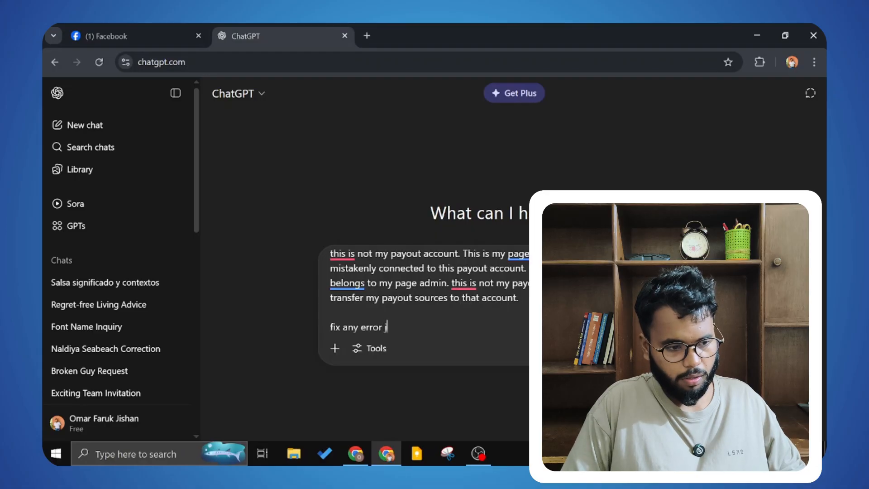
{"action": "type", "text": "ke"}
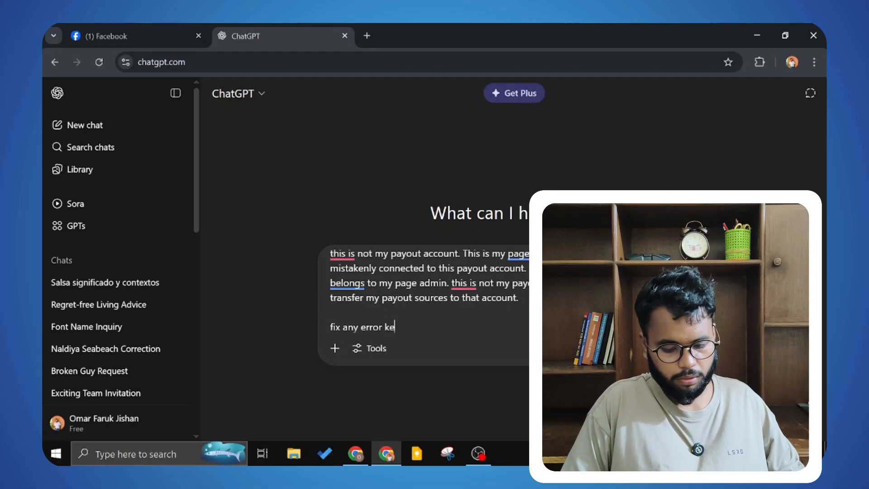
{"action": "type", "text": "ep it as"}
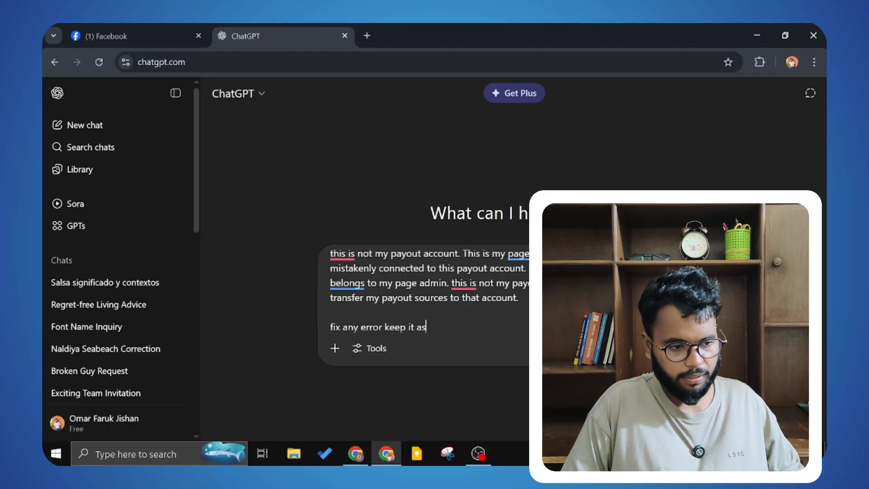
{"action": "type", "text": " it"}
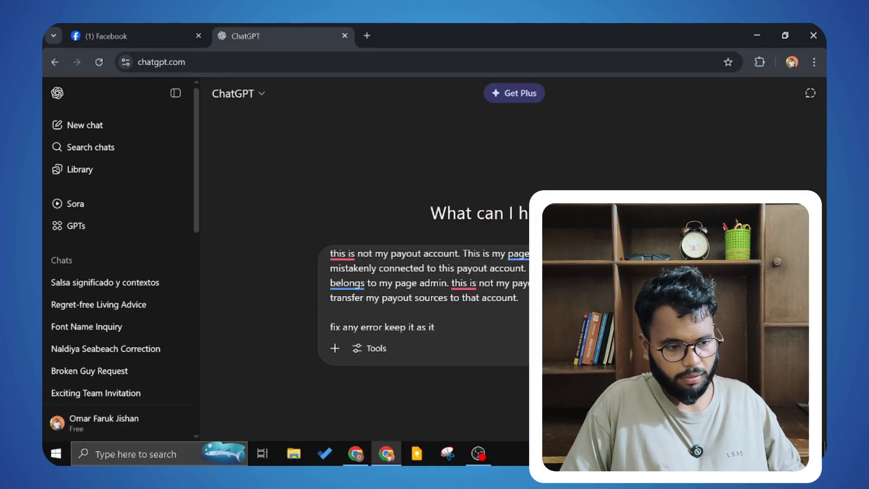
{"action": "type", "text": " is "}
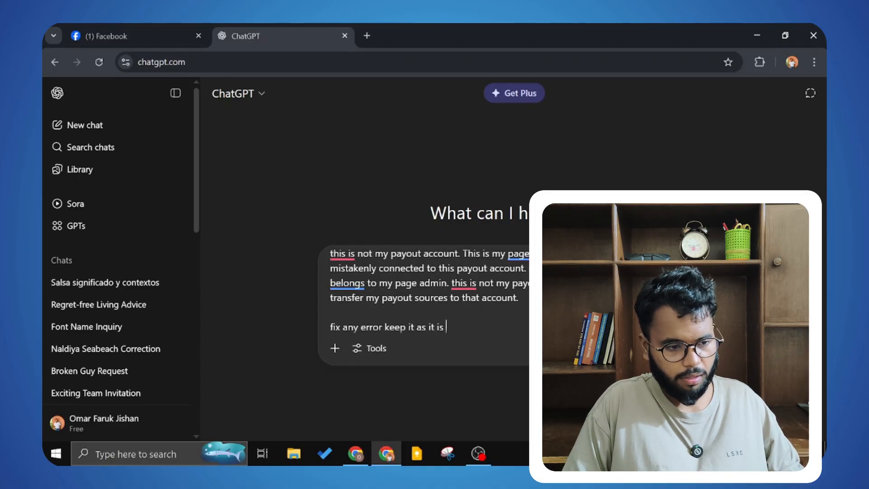
{"action": "type", "text": "no ne"}
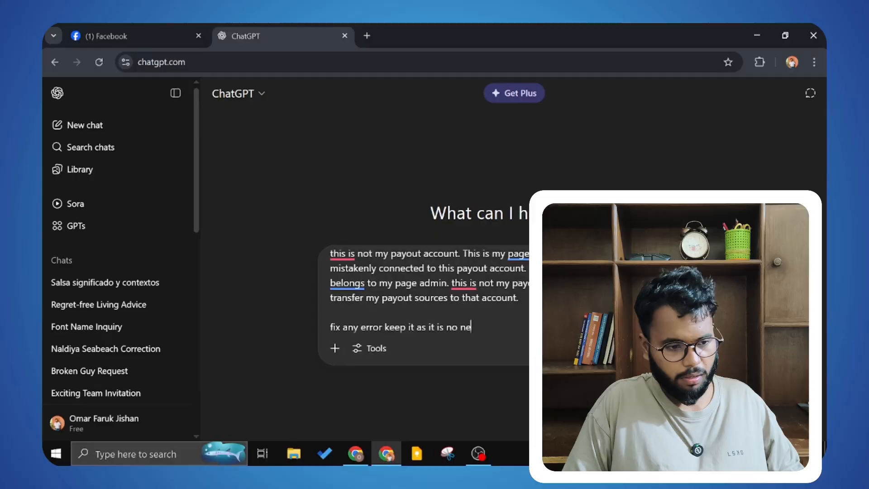
{"action": "type", "text": "ed to "}
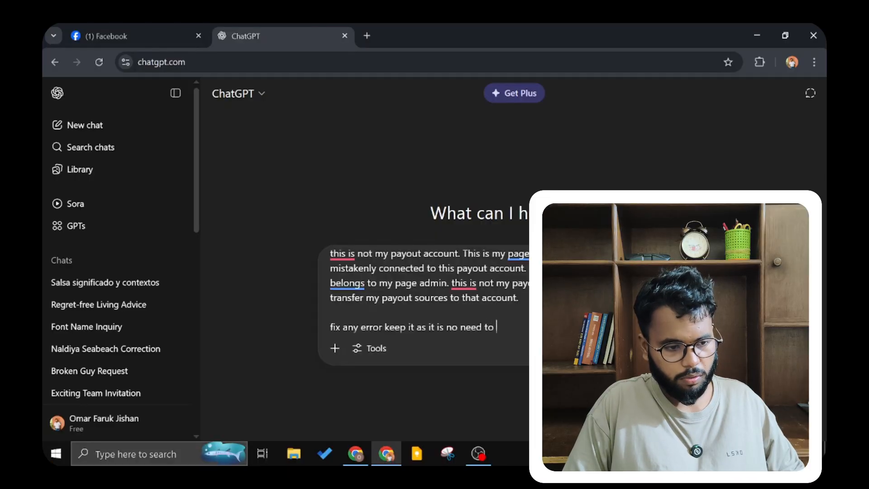
{"action": "type", "text": "for"}
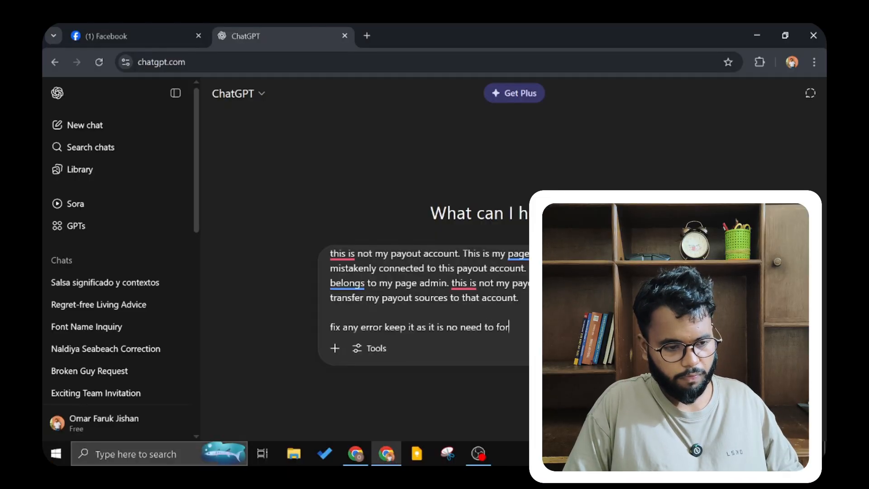
{"action": "type", "text": "mat"}
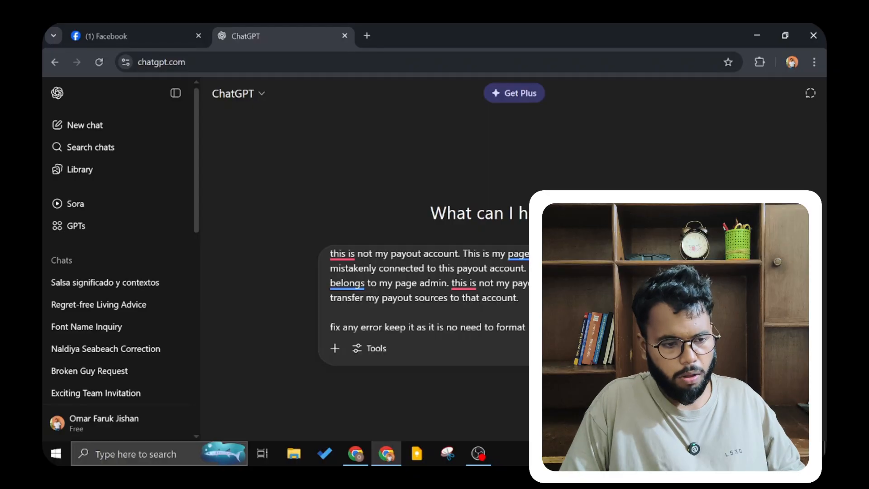
{"action": "key", "text": "Return"}
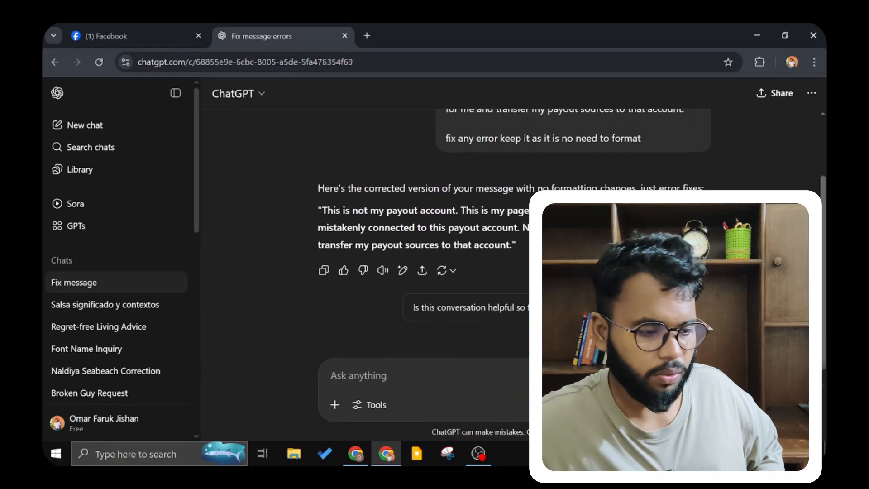
Step: Select and copy ChatGPT's corrected version of the message
{"action": "left_click_drag", "start_coordinate": [321, 210], "coordinate": [511, 245]}
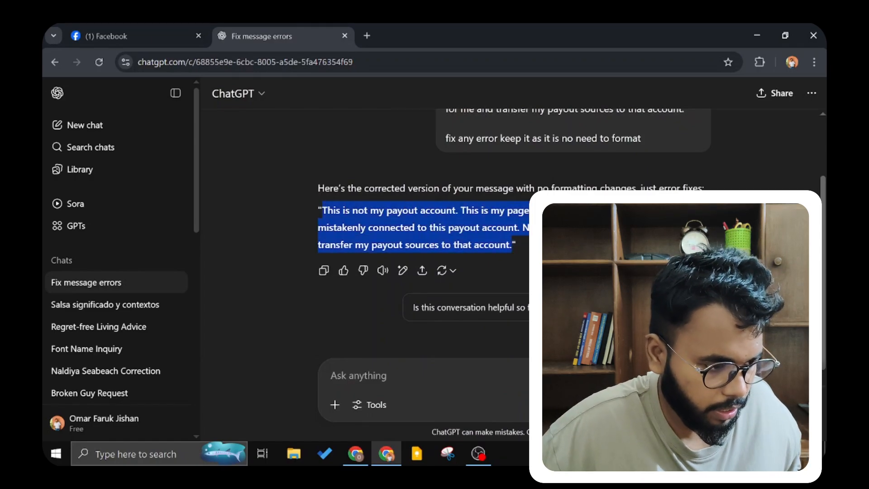
{"action": "right_click", "coordinate": [510, 232]}
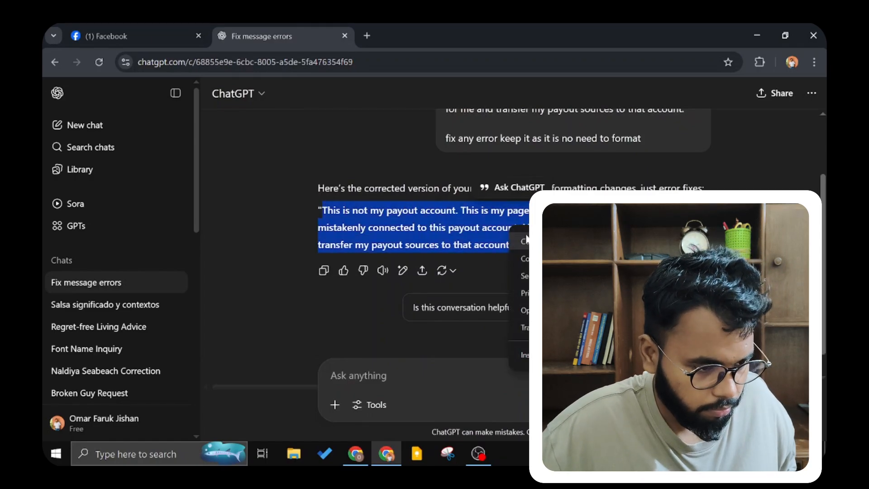
{"action": "left_click", "coordinate": [526, 240]}
Step: Replace the support form's message with ChatGPT's corrected text
{"action": "left_click", "coordinate": [159, 33]}
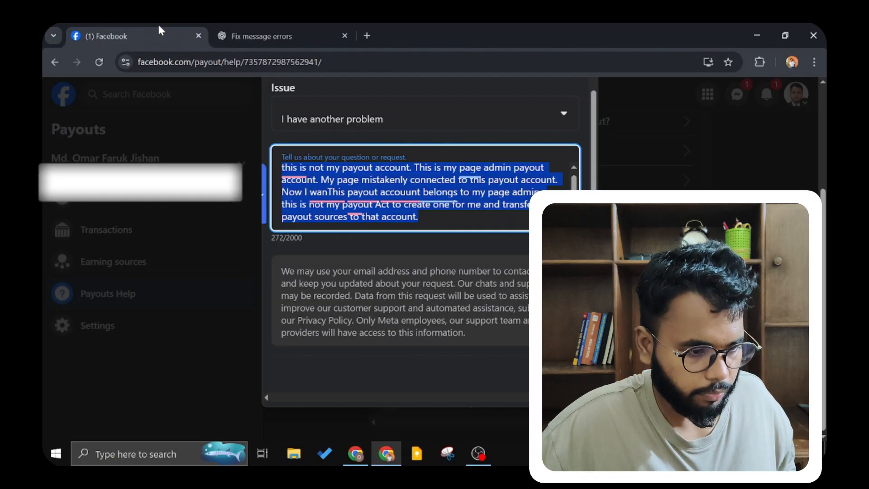
{"action": "key", "text": "ctrl+v"}
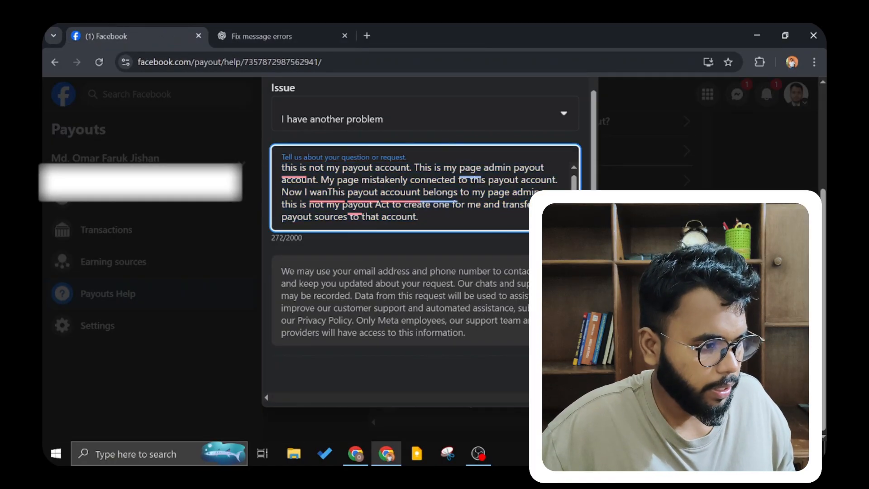
{"action": "key", "text": "ctrl+a"}
{"action": "key", "text": "BackSpace"}
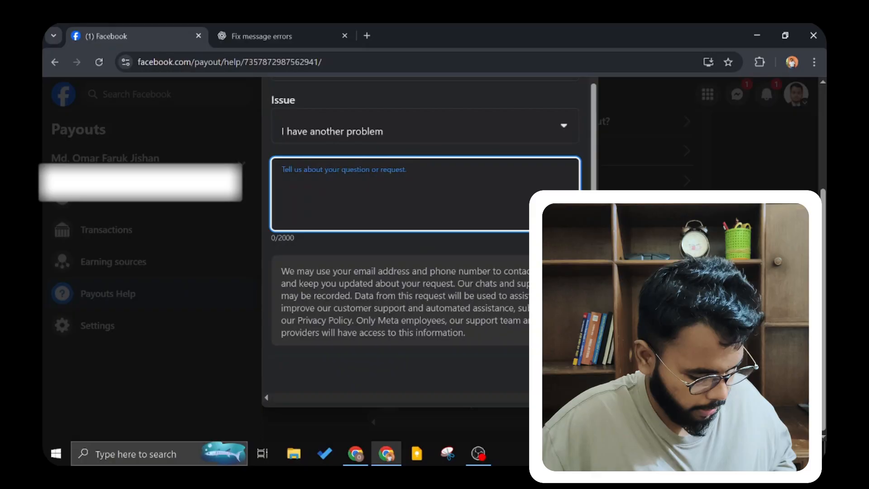
{"action": "key", "text": "ctrl+v"}
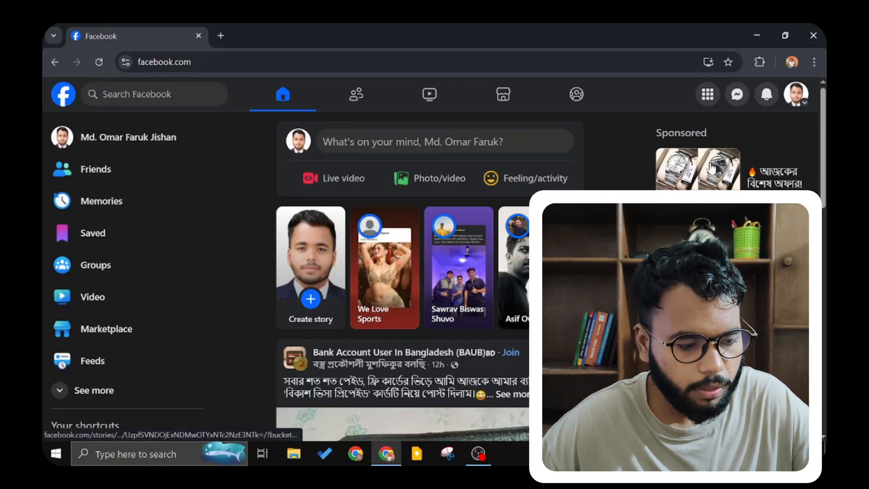
Step: Check the Support Inbox through Help & support
{"action": "scroll", "coordinate": [780, 127], "scroll_direction": "down", "scroll_amount": 2}
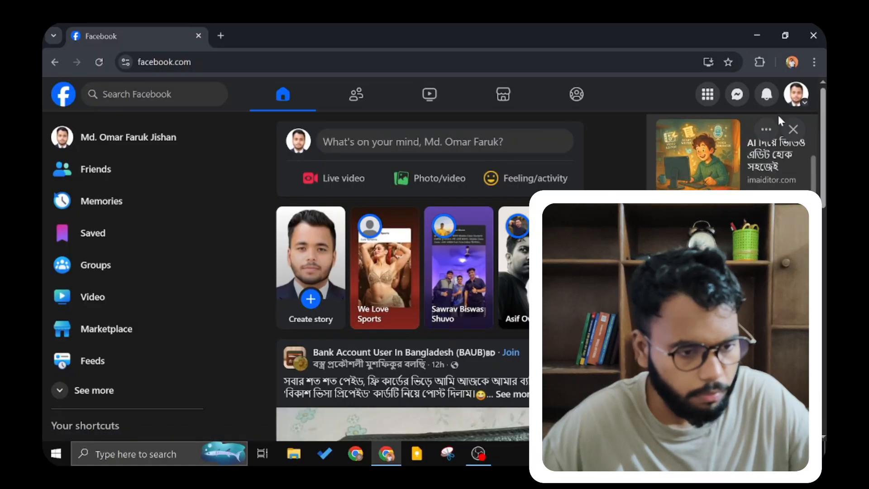
{"action": "left_click", "coordinate": [796, 94]}
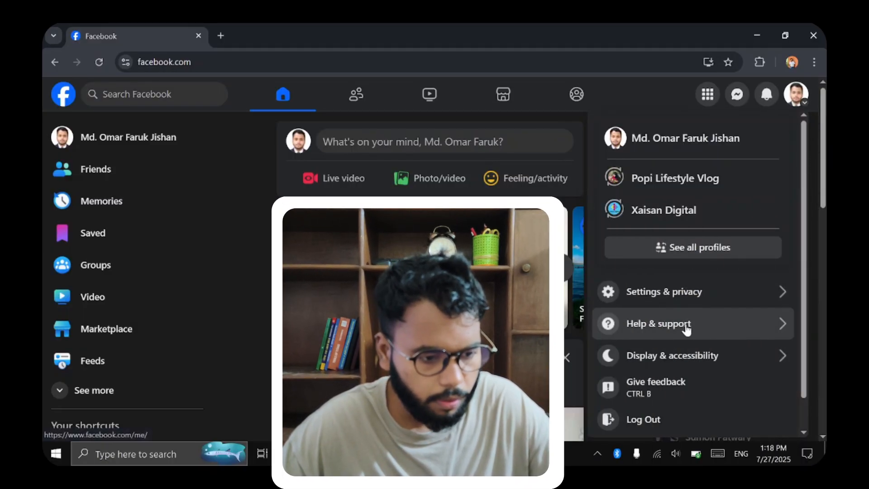
{"action": "left_click", "coordinate": [686, 327]}
{"action": "left_click", "coordinate": [673, 228]}
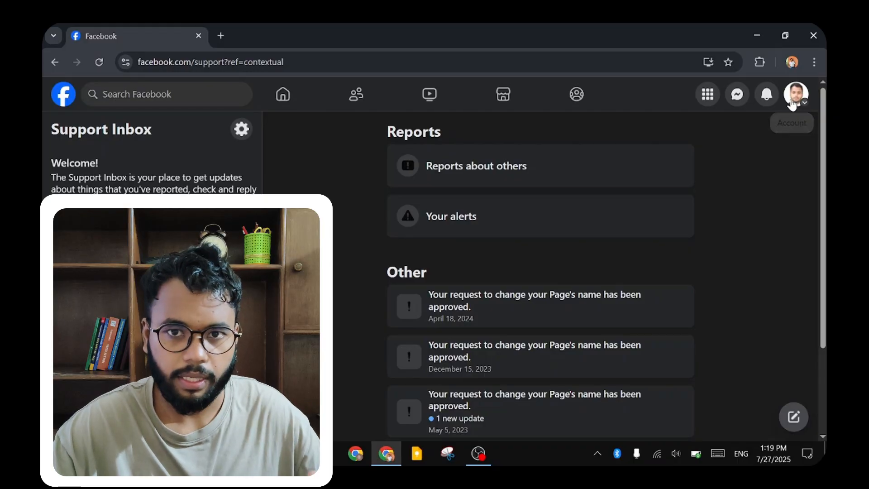
Step: Open Settings & privacy > Settings and scroll the sidebar to Payments and Payouts
{"action": "left_click", "coordinate": [795, 95]}
{"action": "left_click", "coordinate": [659, 289]}
{"action": "left_click", "coordinate": [662, 165]}
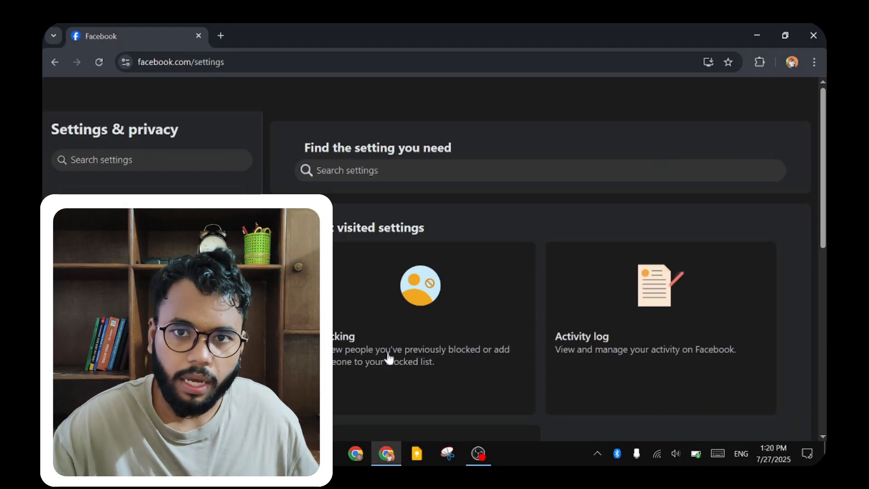
{"action": "scroll", "coordinate": [147, 356], "scroll_direction": "down", "scroll_amount": 10}
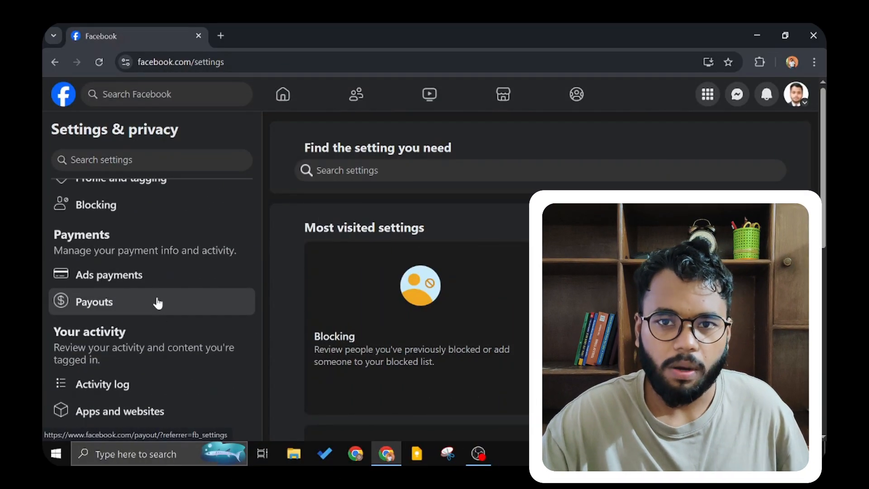